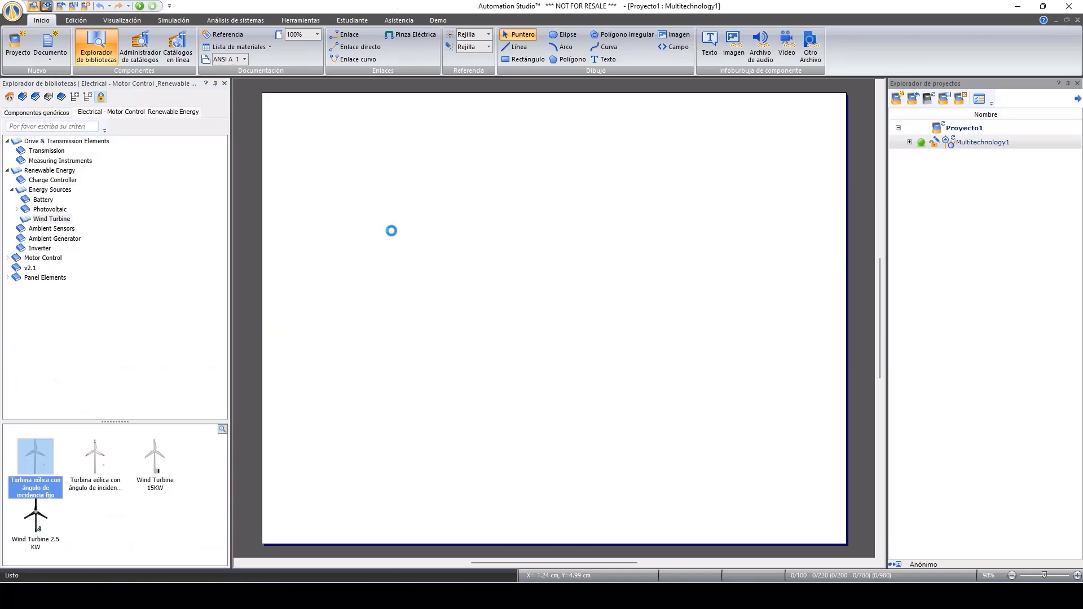
Place the permanent-magnet synchronous machine from the AC Motors library on the sheet, to the right of the wind turbine
{"action": "left_click", "coordinate": [43, 258]}
{"action": "left_click", "coordinate": [38, 268]}
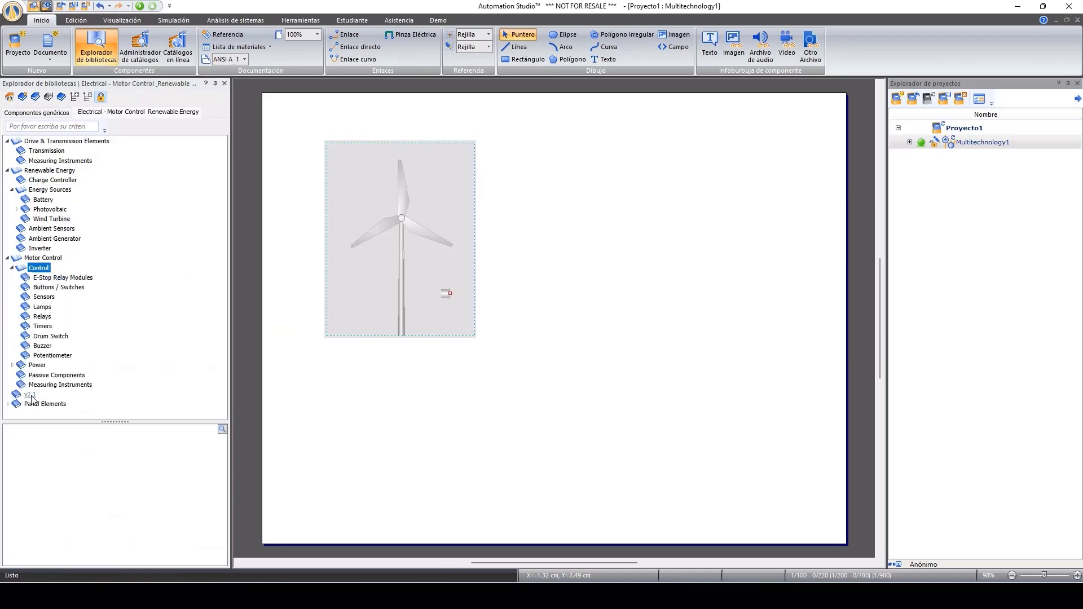
{"action": "left_click", "coordinate": [38, 365]}
{"action": "left_click", "coordinate": [48, 375]}
{"action": "scroll", "coordinate": [39, 355], "scroll_direction": "down", "scroll_amount": 1}
{"action": "scroll", "coordinate": [48, 184], "scroll_direction": "up", "scroll_amount": 1}
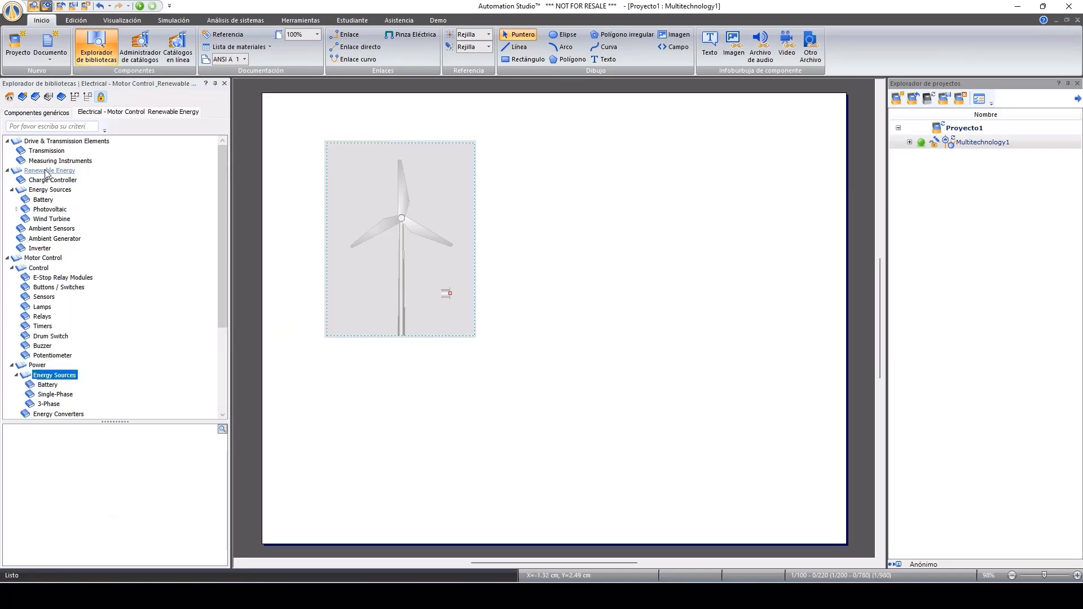
{"action": "left_click", "coordinate": [50, 356]}
{"action": "left_click", "coordinate": [39, 365]}
{"action": "left_click", "coordinate": [49, 386]}
{"action": "left_click", "coordinate": [50, 404]}
{"action": "left_click", "coordinate": [58, 414]}
{"action": "scroll", "coordinate": [64, 399], "scroll_direction": "down", "scroll_amount": 2}
{"action": "left_click", "coordinate": [52, 390]}
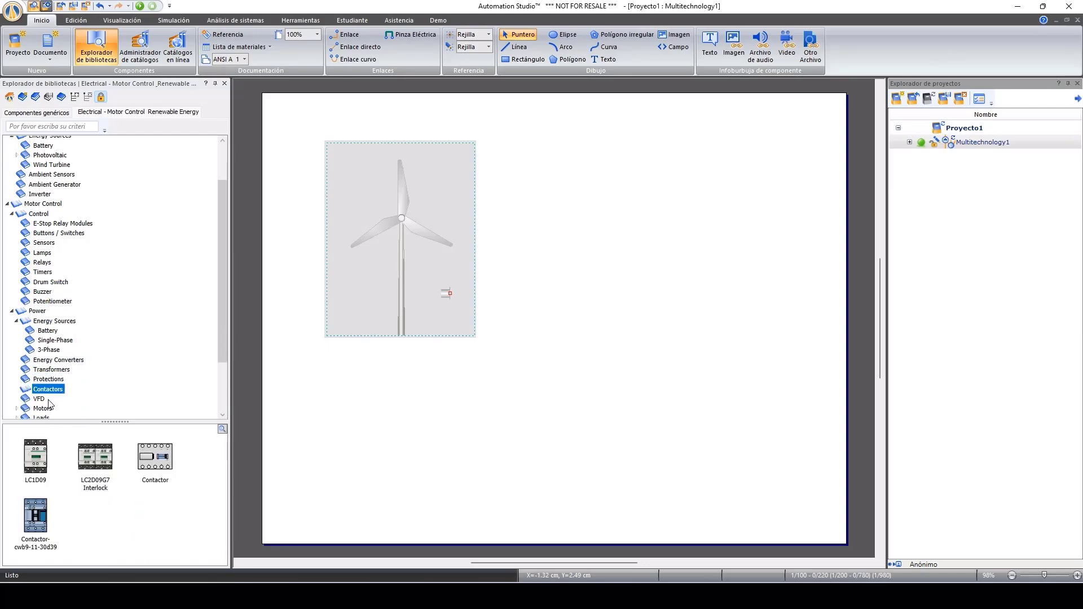
{"action": "left_click", "coordinate": [45, 407]}
{"action": "scroll", "coordinate": [46, 406], "scroll_direction": "down", "scroll_amount": 1}
{"action": "left_click", "coordinate": [55, 391]}
{"action": "left_click_drag", "start_coordinate": [155, 457], "coordinate": [694, 265]}
Place a three-phase resistive load below the motor and a wind generator from Ambient Generator at the turbine's upper left
{"action": "scroll", "coordinate": [42, 372], "scroll_direction": "down", "scroll_amount": 2}
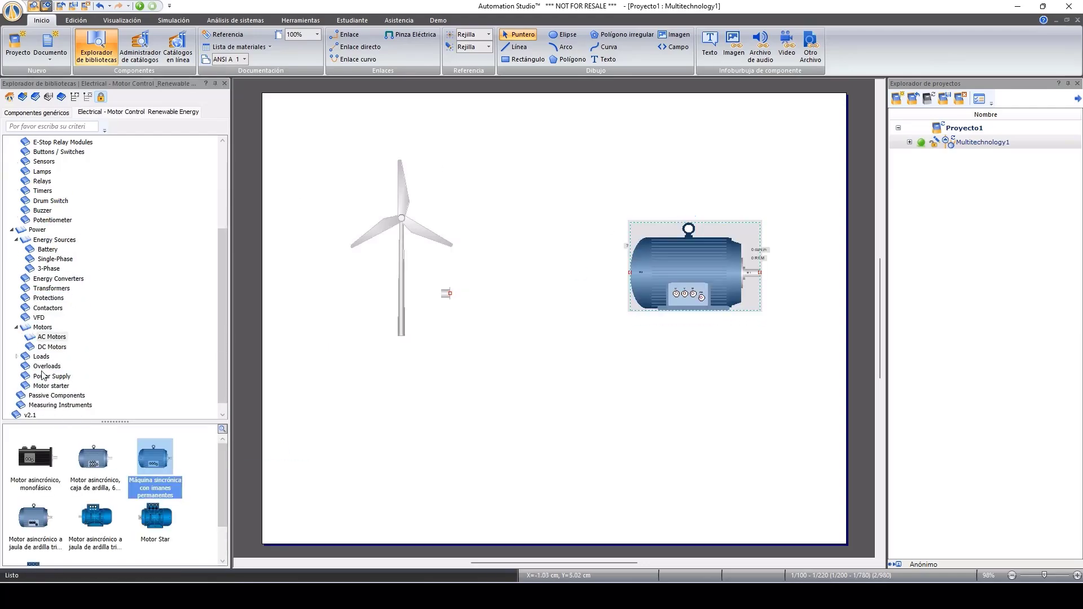
{"action": "left_click", "coordinate": [41, 356]}
{"action": "left_click", "coordinate": [46, 367]}
{"action": "left_click_drag", "start_coordinate": [35, 515], "coordinate": [684, 429]}
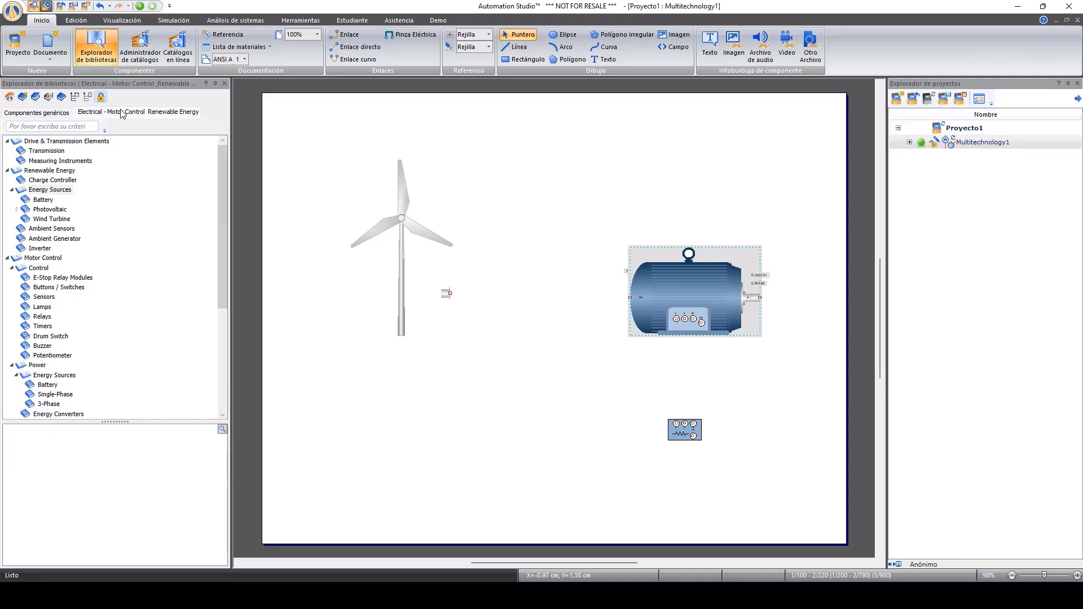
{"action": "left_click", "coordinate": [70, 241]}
{"action": "left_click_drag", "start_coordinate": [155, 457], "coordinate": [336, 141]}
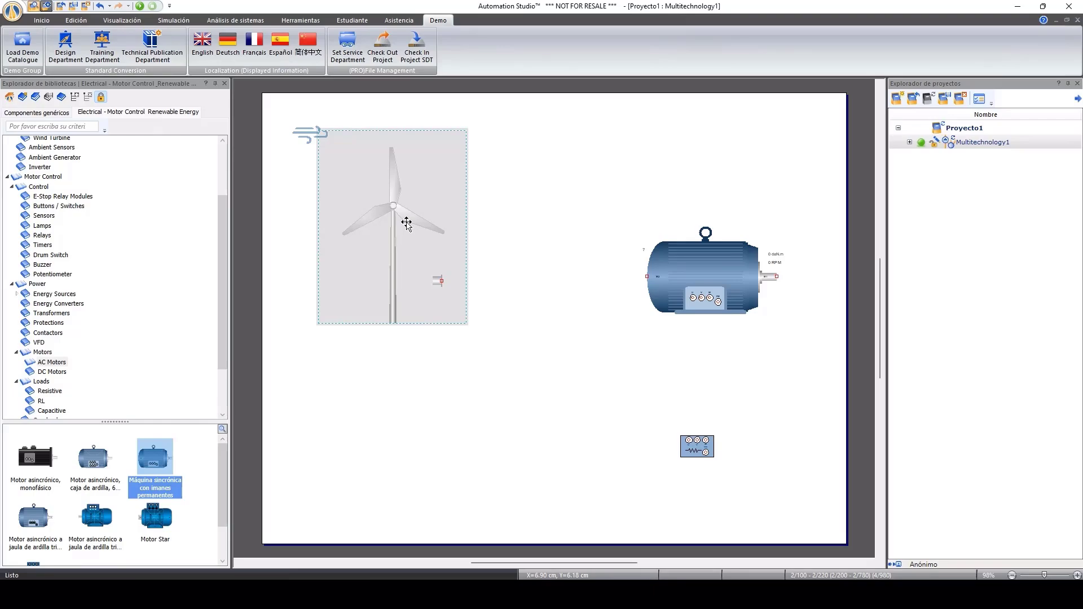
Choose Modelo por curva de potencia as the wind turbine's model and show the points of its power characteristic curve
{"action": "right_click", "coordinate": [407, 224]}
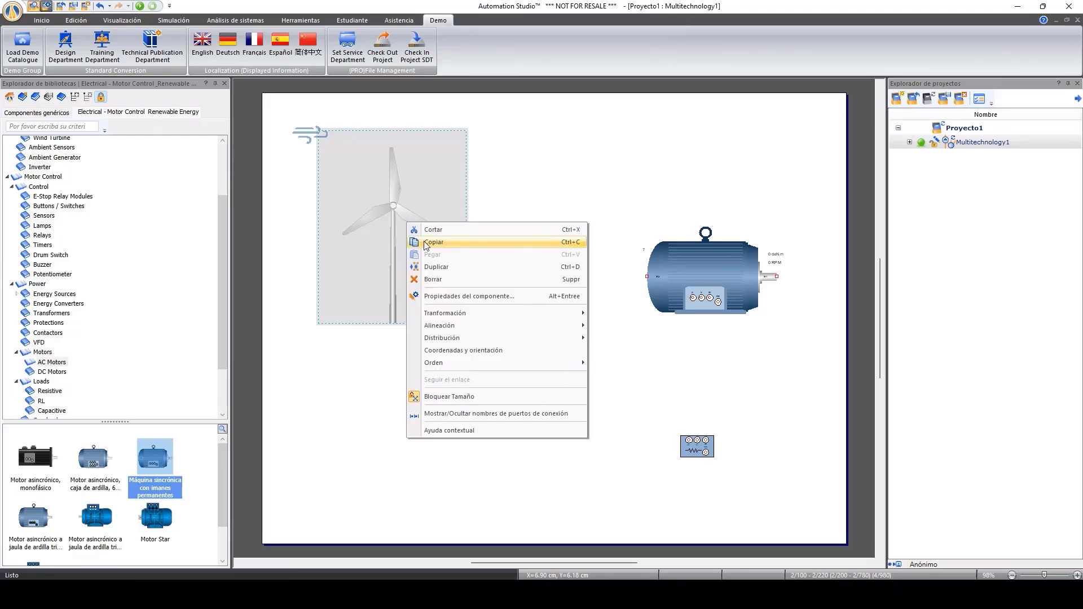
{"action": "left_click", "coordinate": [442, 297]}
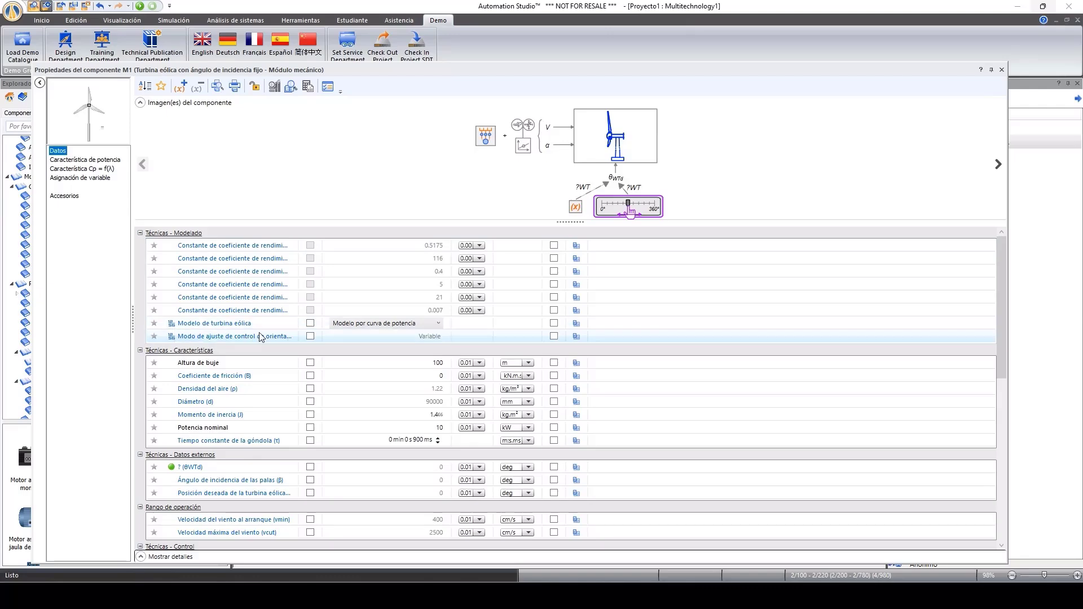
{"action": "left_click", "coordinate": [435, 326]}
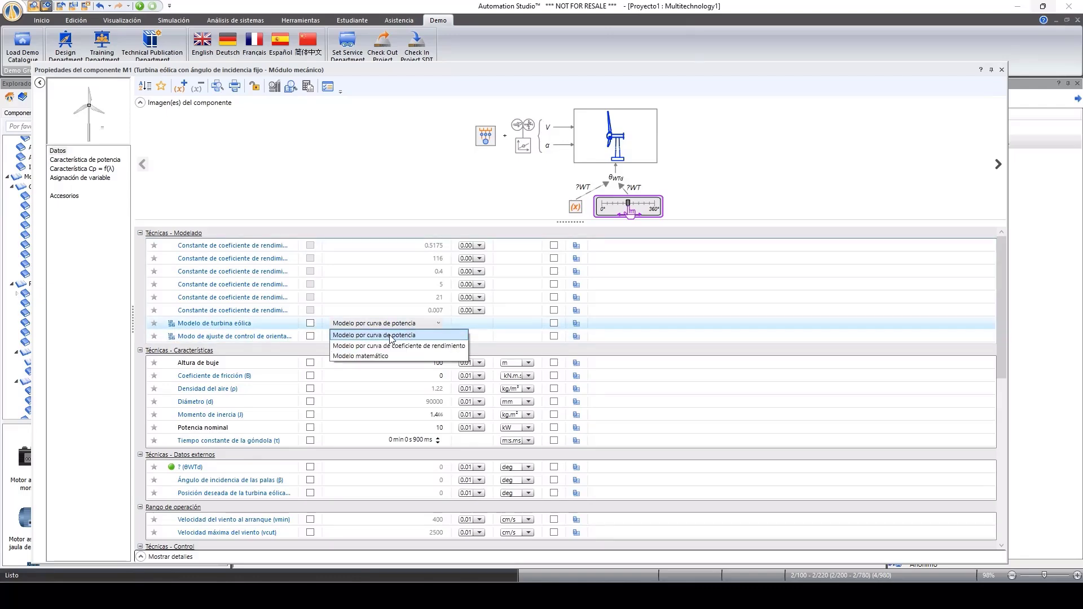
{"action": "left_click", "coordinate": [422, 337]}
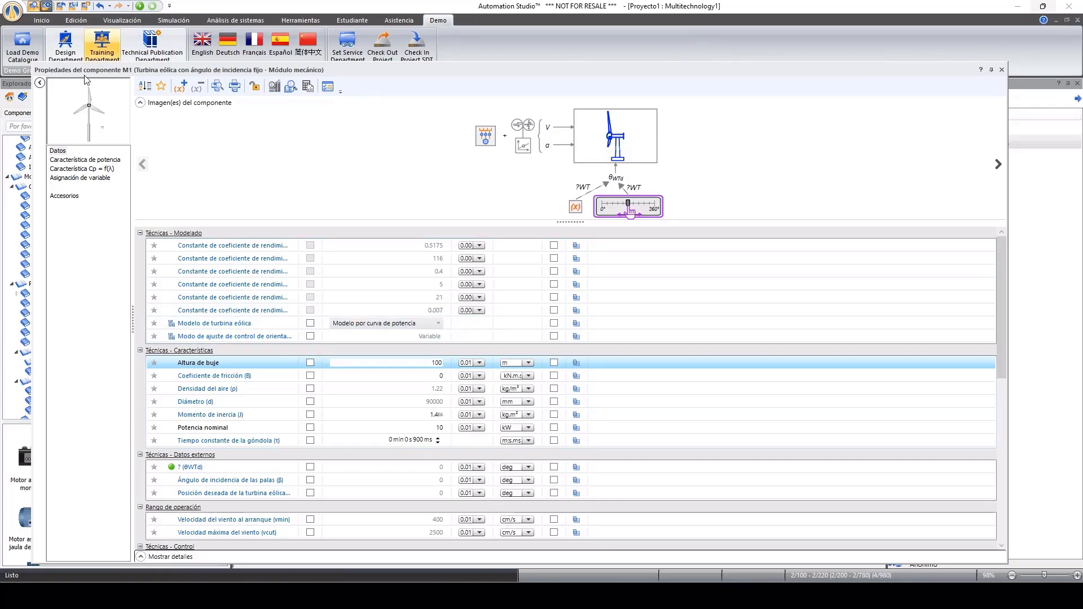
{"action": "left_click", "coordinate": [92, 162]}
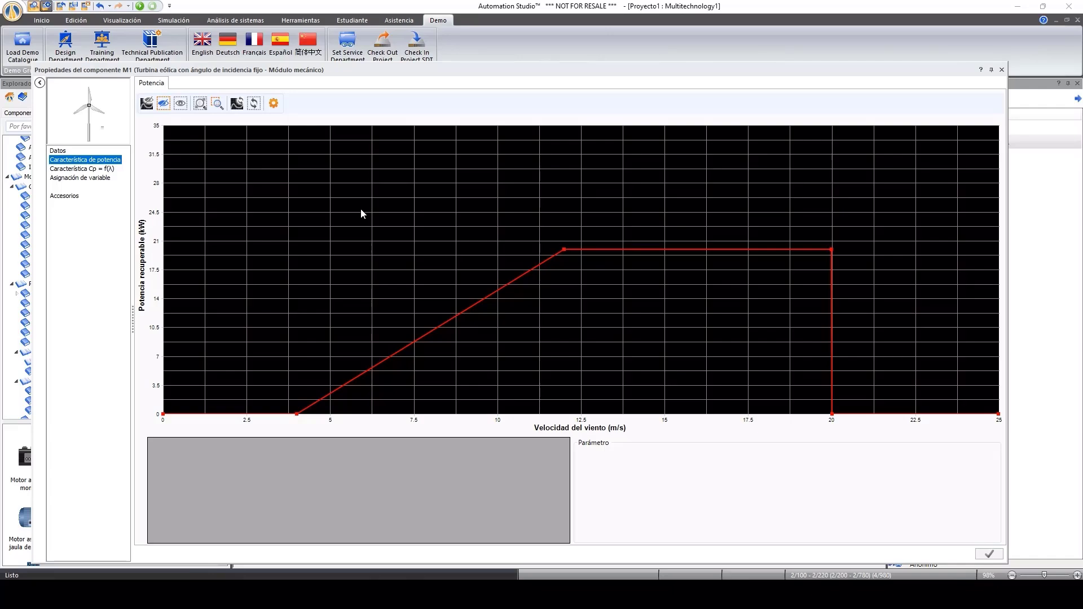
{"action": "left_click", "coordinate": [591, 249]}
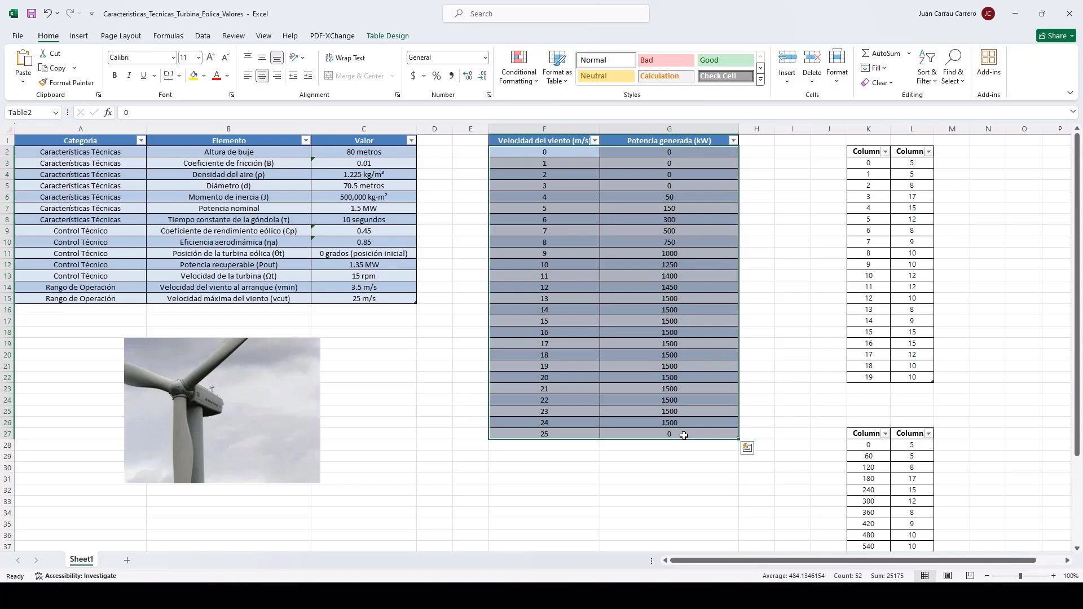
In the Excel workbook, copy the wind speed and generated power data in F2:G27
{"action": "left_click", "coordinate": [579, 153]}
{"action": "left_click_drag", "start_coordinate": [579, 152], "coordinate": [664, 444]}
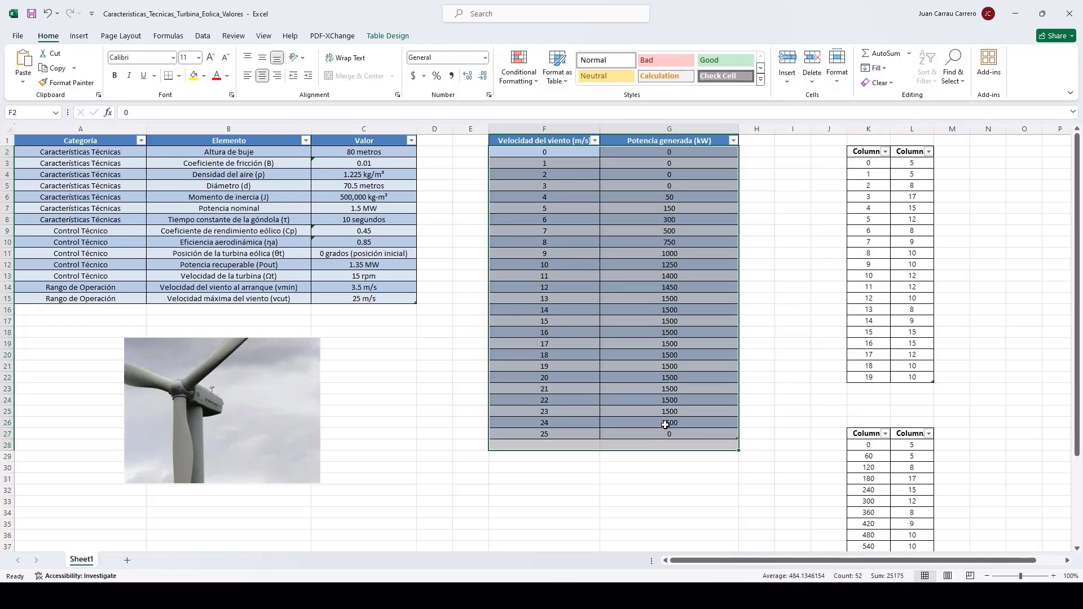
{"action": "left_click_drag", "start_coordinate": [542, 153], "coordinate": [657, 426]}
{"action": "right_click", "coordinate": [657, 423]}
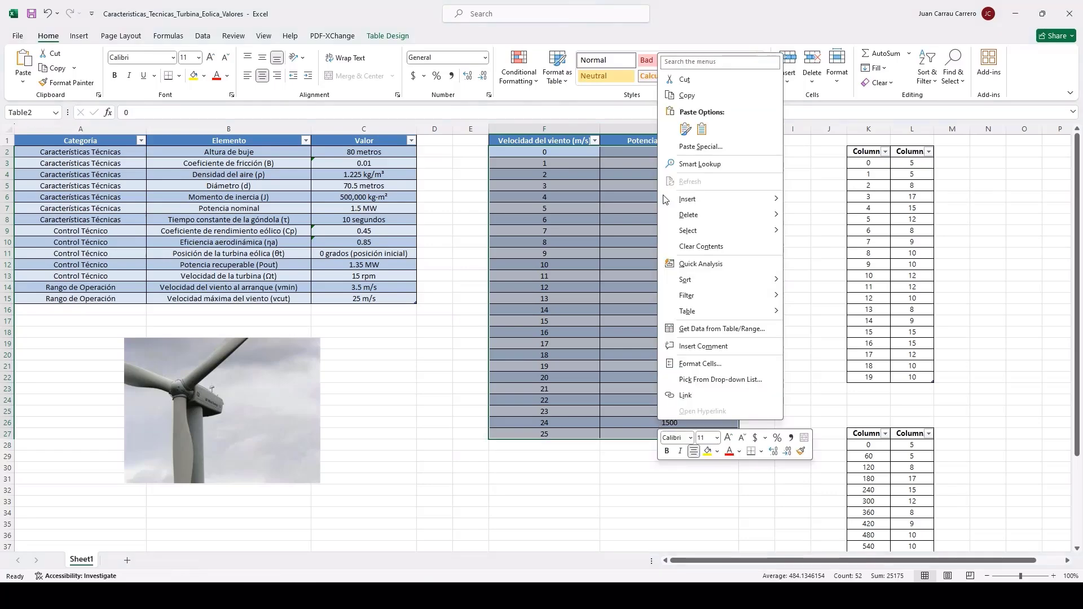
{"action": "left_click", "coordinate": [699, 95]}
Switch back to Automation Studio and replace all the turbine's power curve points with the copied wind speed and power values
{"action": "key", "text": "alt+Tab"}
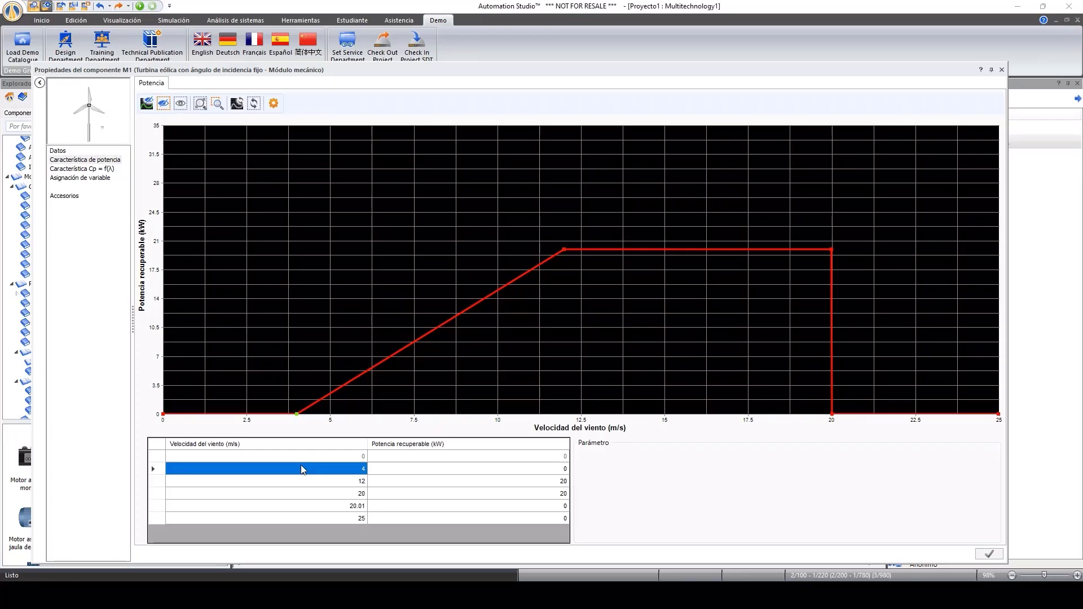
{"action": "left_click_drag", "start_coordinate": [307, 469], "coordinate": [417, 520]}
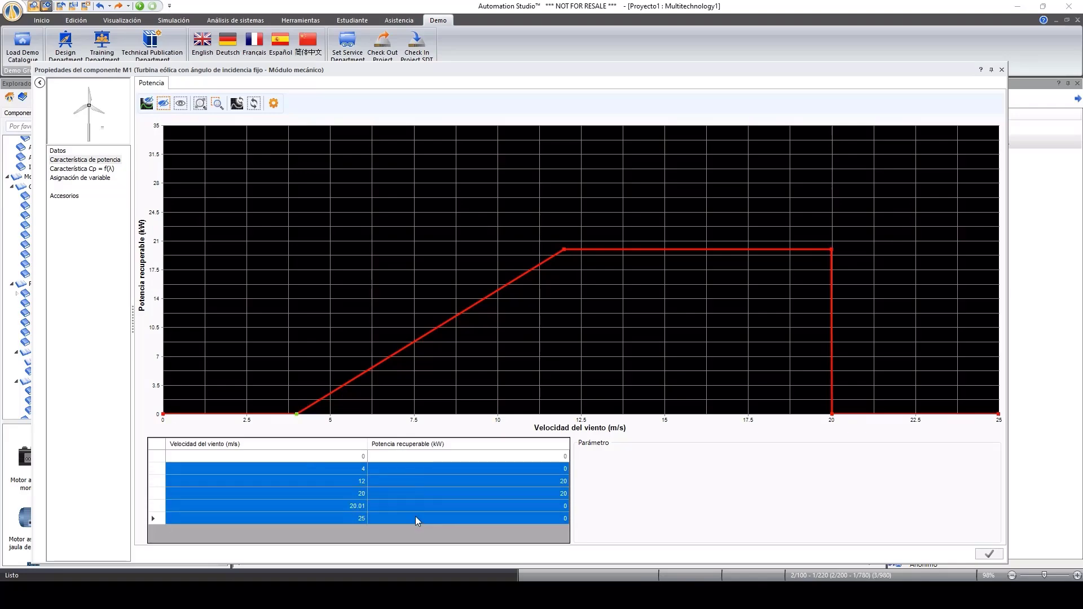
{"action": "right_click", "coordinate": [154, 520]}
{"action": "left_click", "coordinate": [198, 512]}
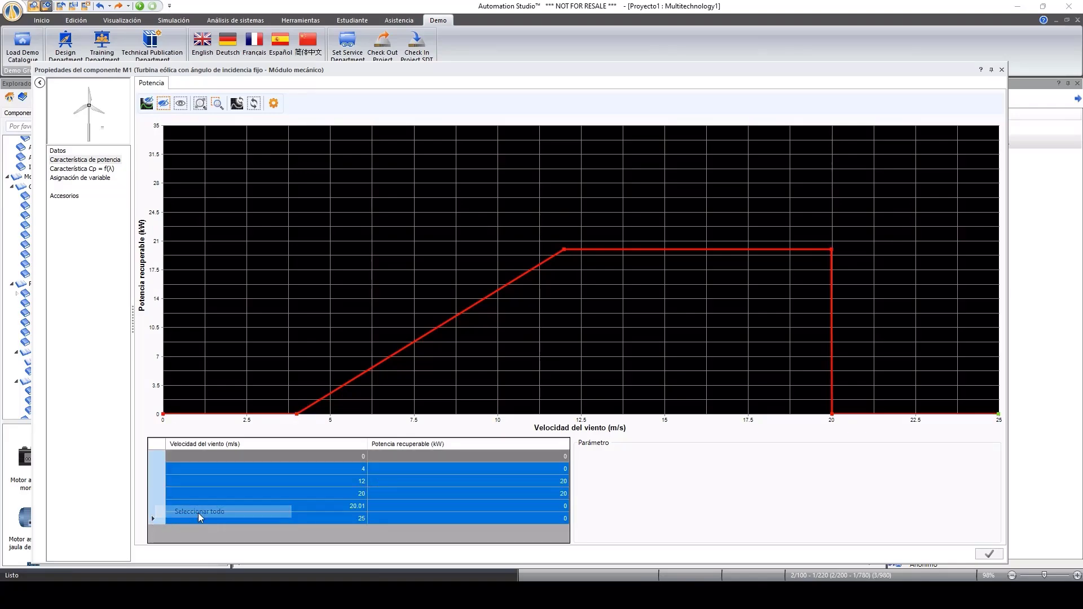
{"action": "right_click", "coordinate": [154, 519]}
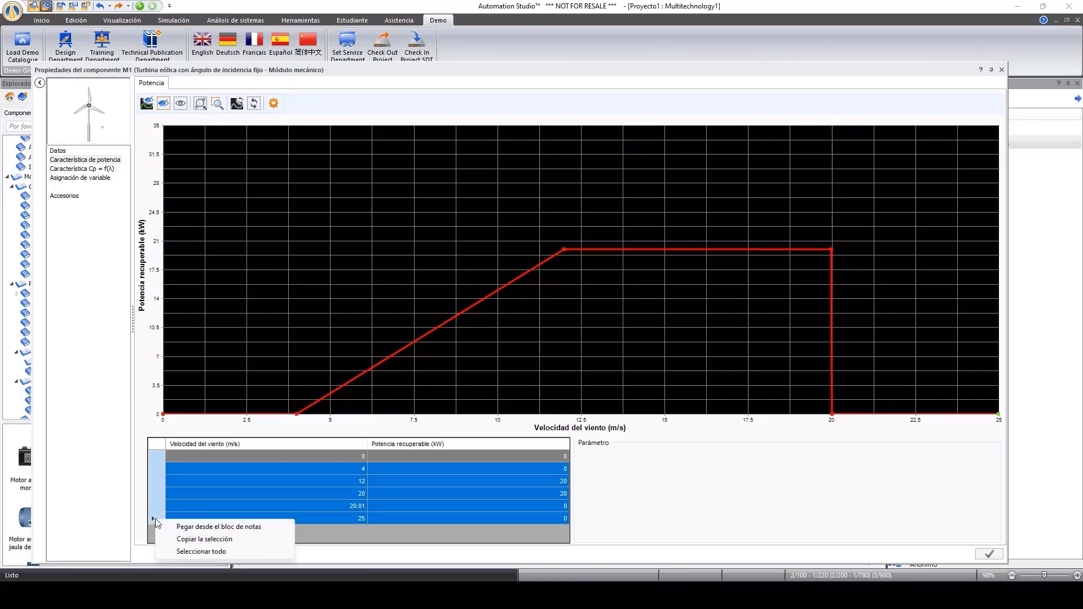
{"action": "left_click", "coordinate": [248, 528]}
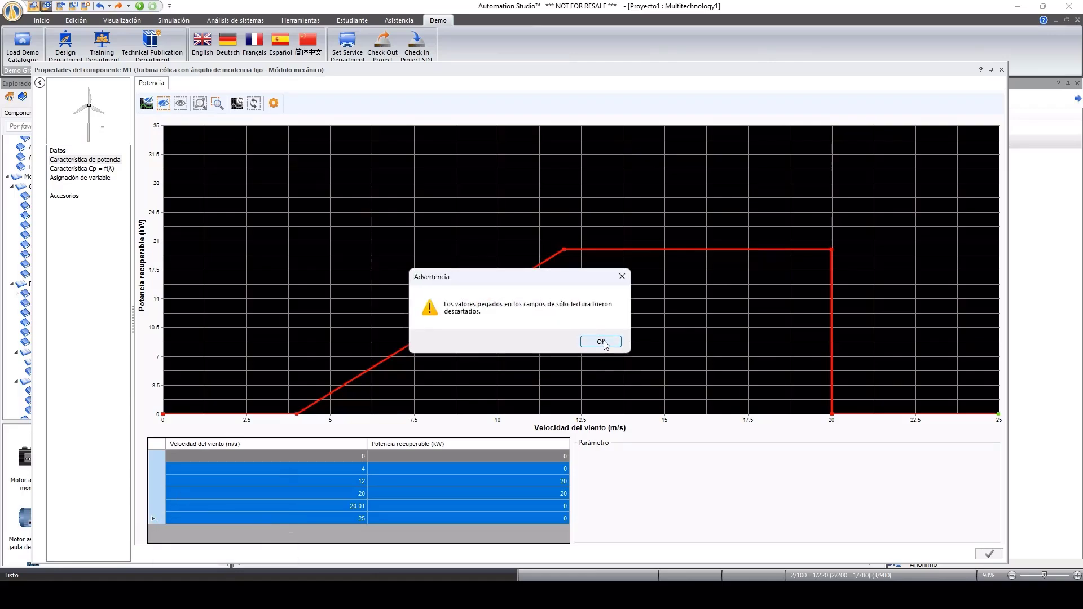
{"action": "left_click", "coordinate": [601, 342]}
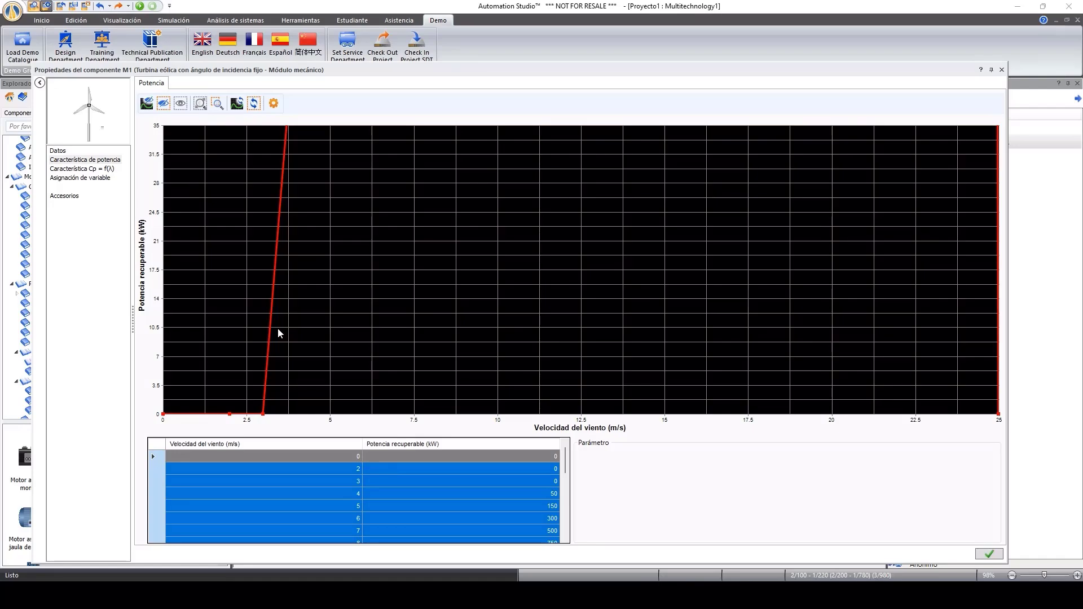
Set the power graph's X maximum to 30 m/s and its Y maximum to 1.6 MW
{"action": "left_click", "coordinate": [273, 104]}
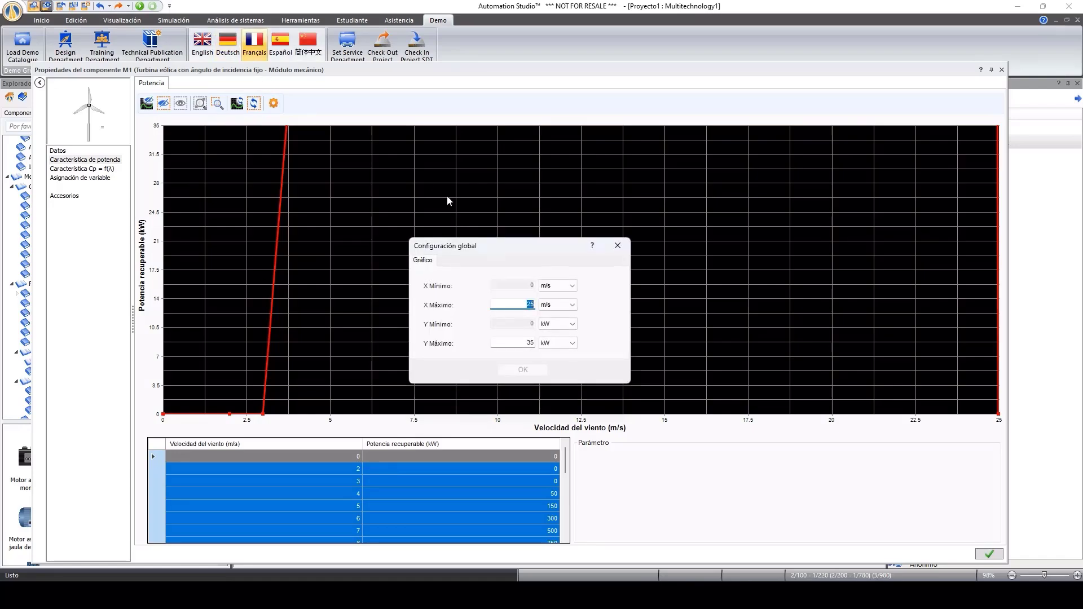
{"action": "type", "text": "30"}
{"action": "left_click", "coordinate": [529, 342]}
{"action": "left_click", "coordinate": [550, 344]}
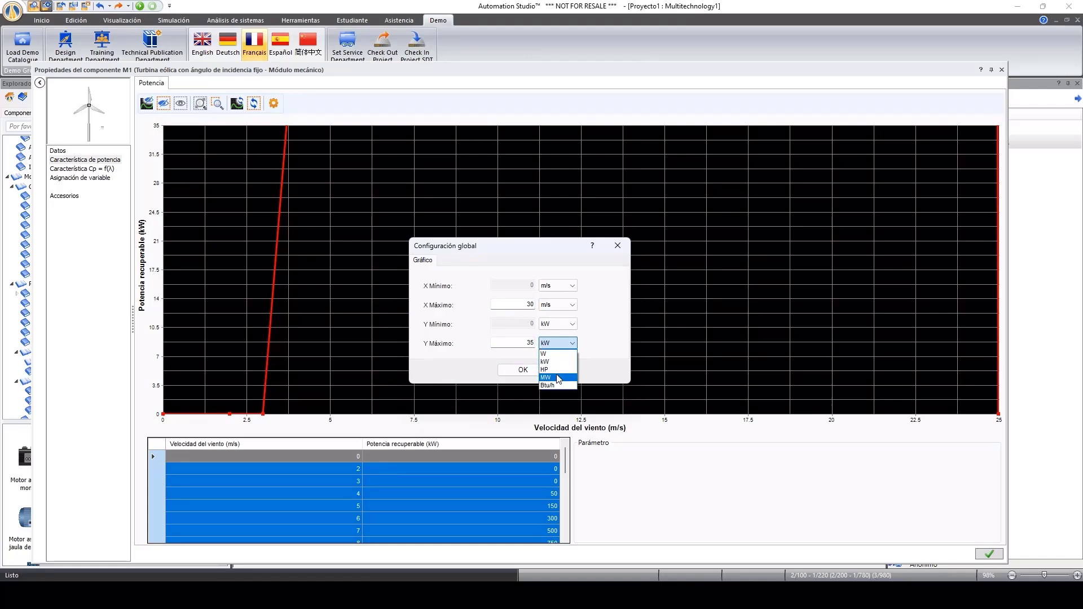
{"action": "left_click", "coordinate": [557, 376]}
{"action": "left_click_drag", "start_coordinate": [518, 343], "coordinate": [538, 344]}
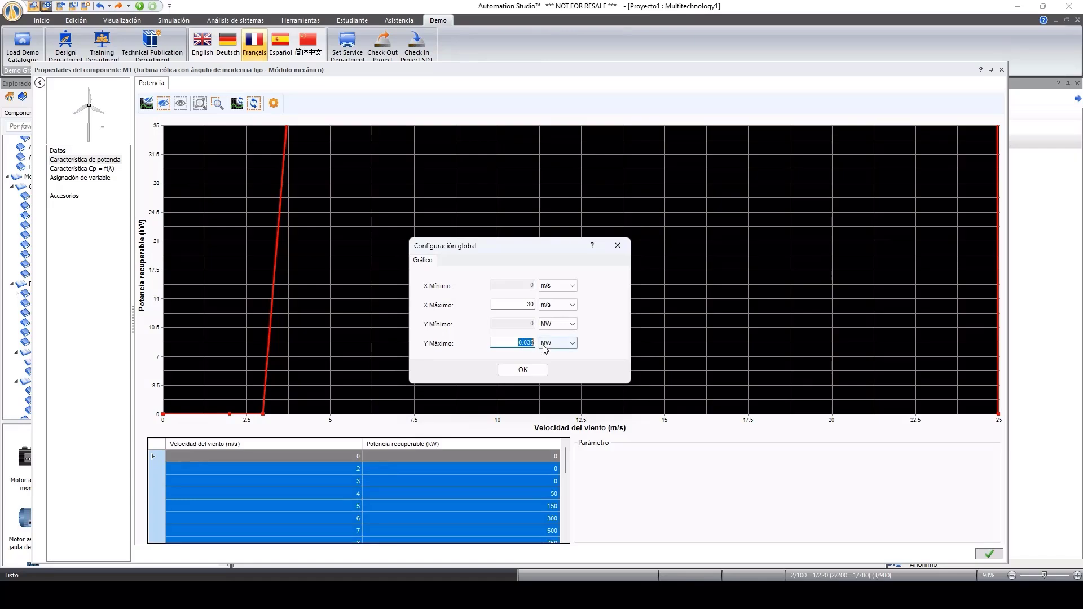
{"action": "type", "text": "1.6"}
{"action": "left_click", "coordinate": [528, 371]}
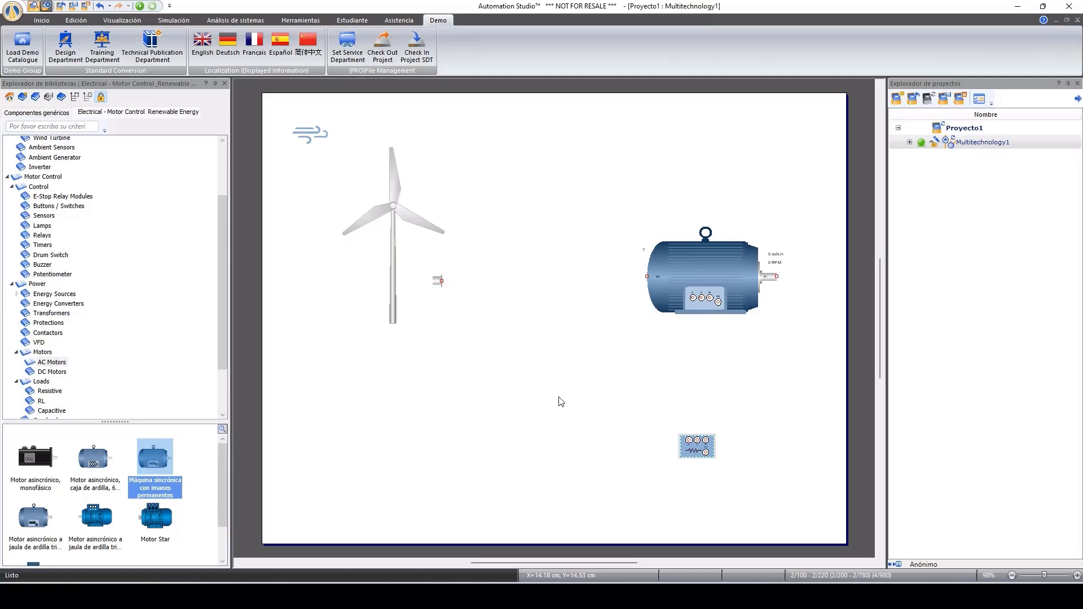
Set the wind generator's wind orientation model to Mediante curva and close its properties
{"action": "double_click", "coordinate": [303, 137]}
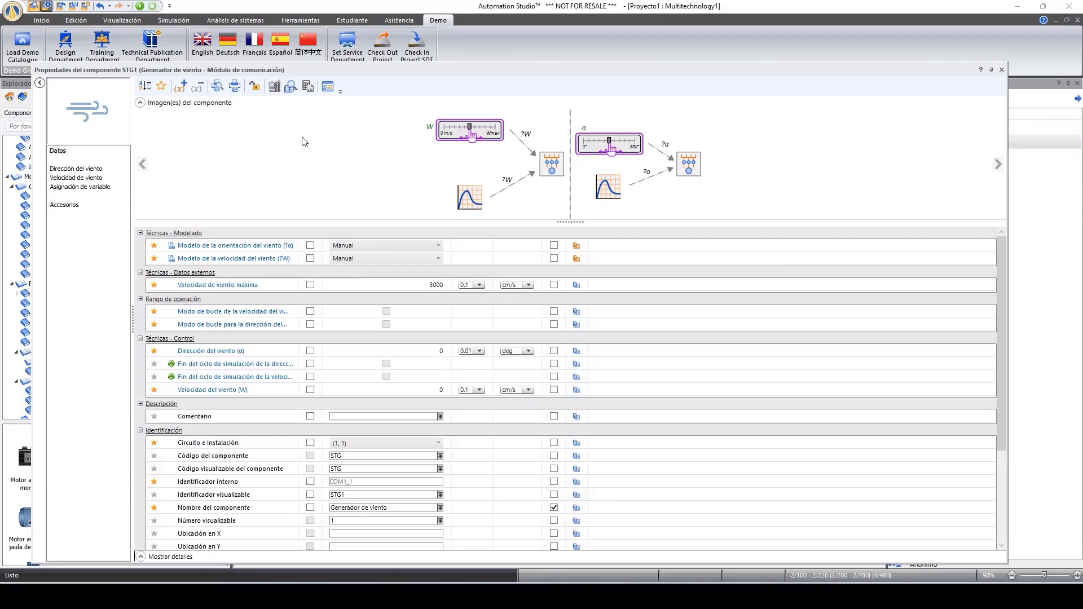
{"action": "left_click", "coordinate": [384, 247]}
{"action": "left_click", "coordinate": [357, 269]}
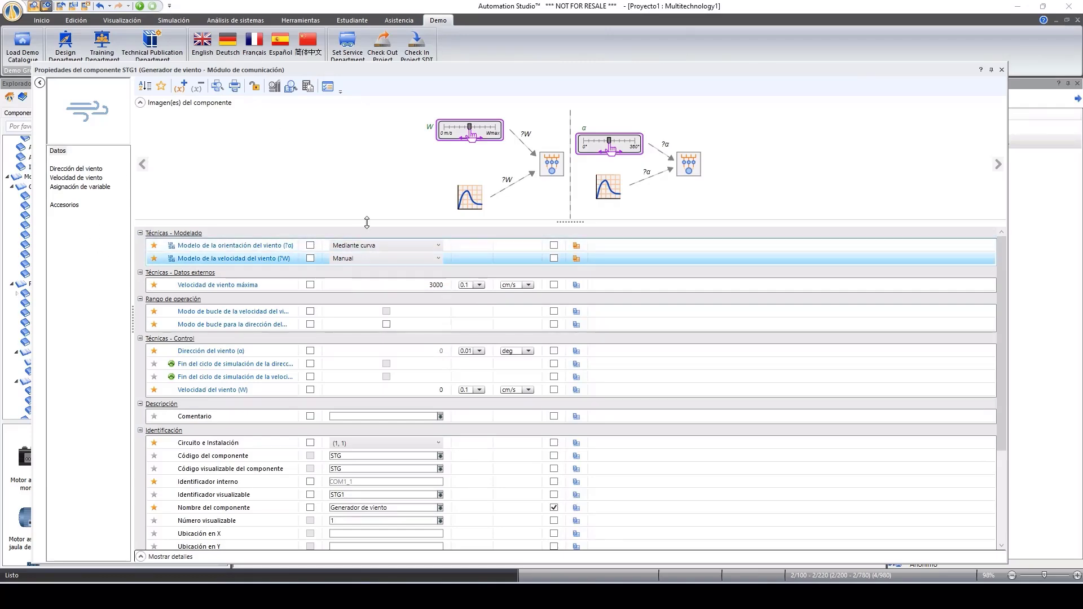
{"action": "left_click", "coordinate": [1001, 69]}
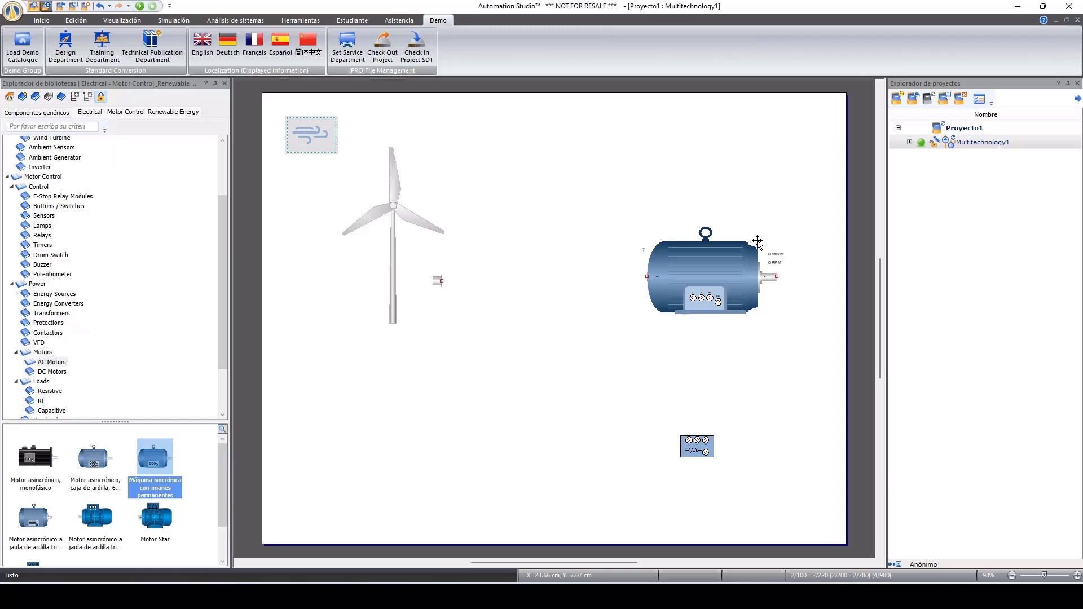
Review the motor's properties and the connection options of the three-phase resistive load
{"action": "double_click", "coordinate": [716, 275]}
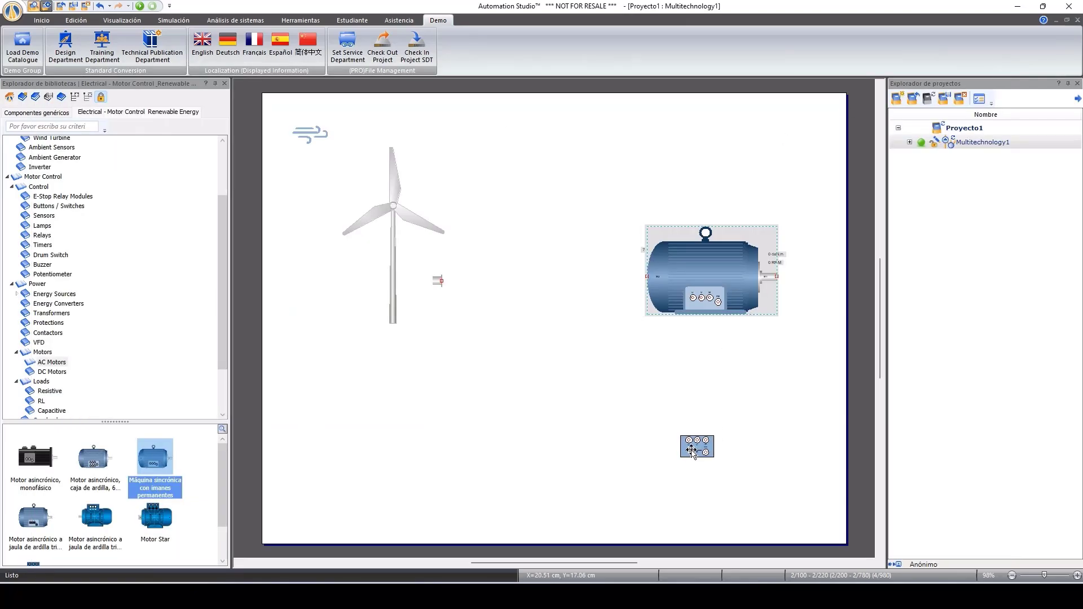
{"action": "double_click", "coordinate": [691, 449]}
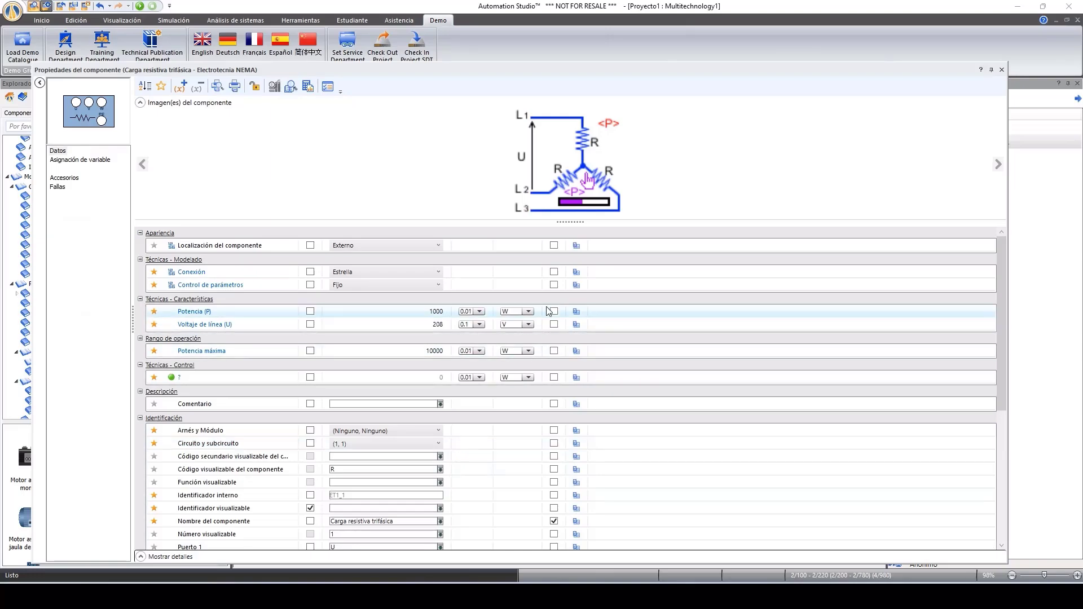
{"action": "left_click", "coordinate": [435, 271]}
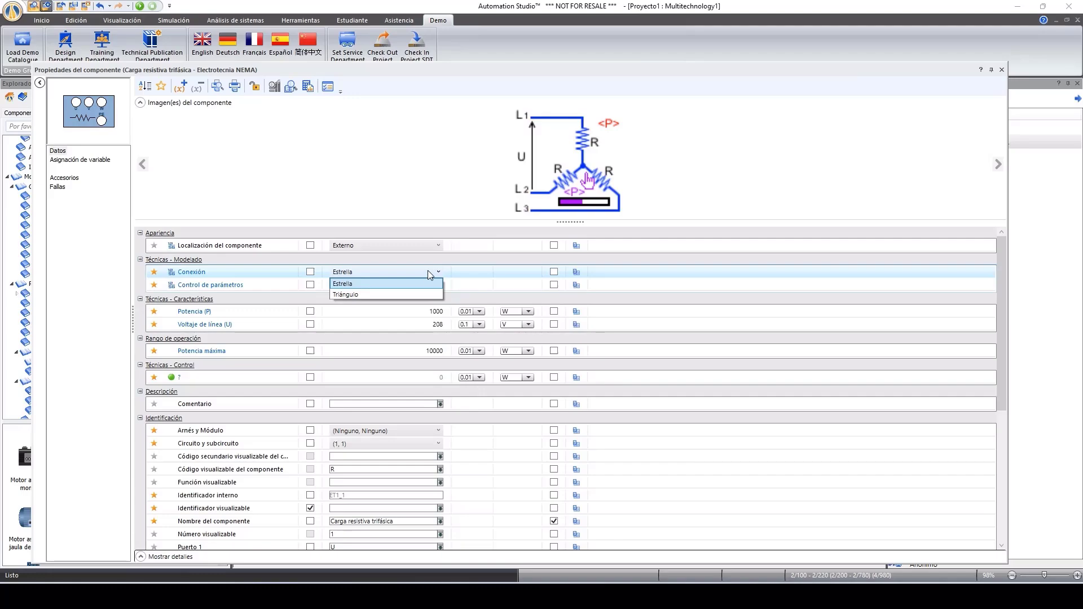
{"action": "left_click", "coordinate": [472, 272]}
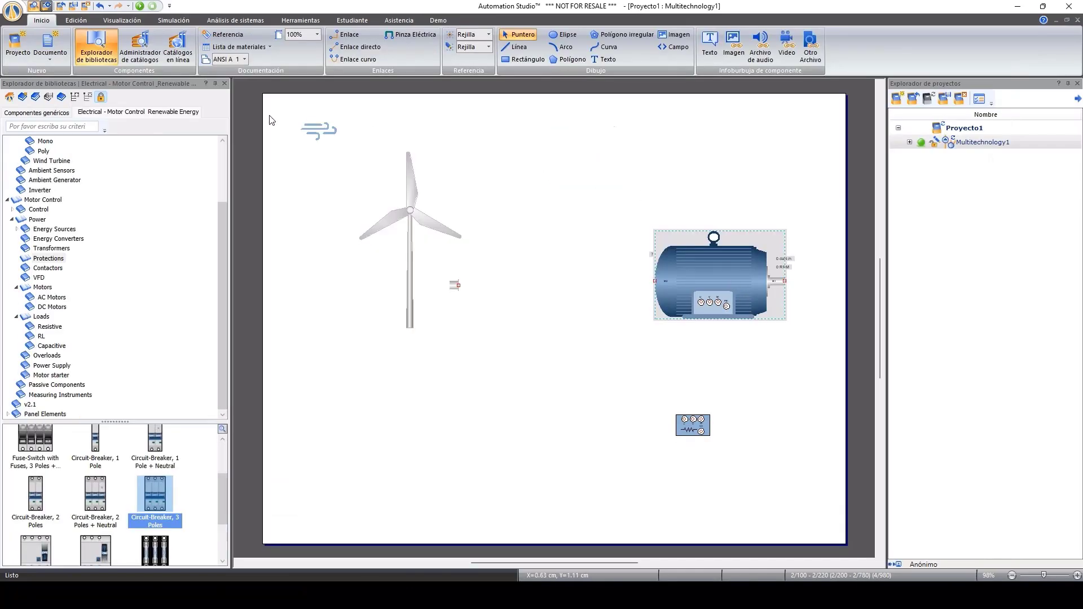
Mirror the motor with Inversión vertical so that its shaft faces the wind turbine
{"action": "left_click", "coordinate": [76, 21]}
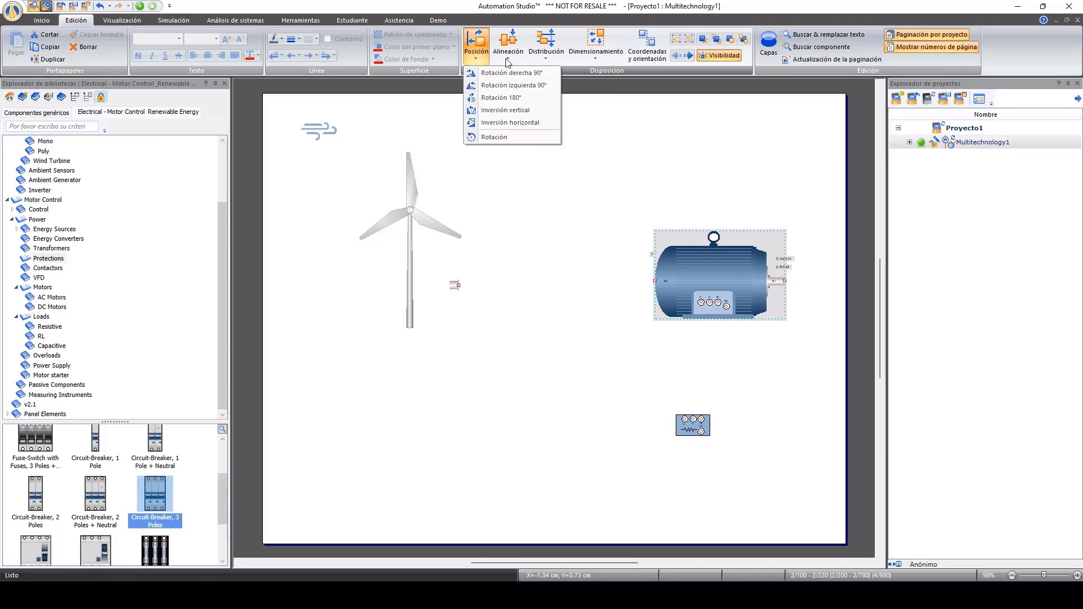
{"action": "left_click", "coordinate": [505, 110]}
{"action": "left_click_drag", "start_coordinate": [702, 290], "coordinate": [703, 291]}
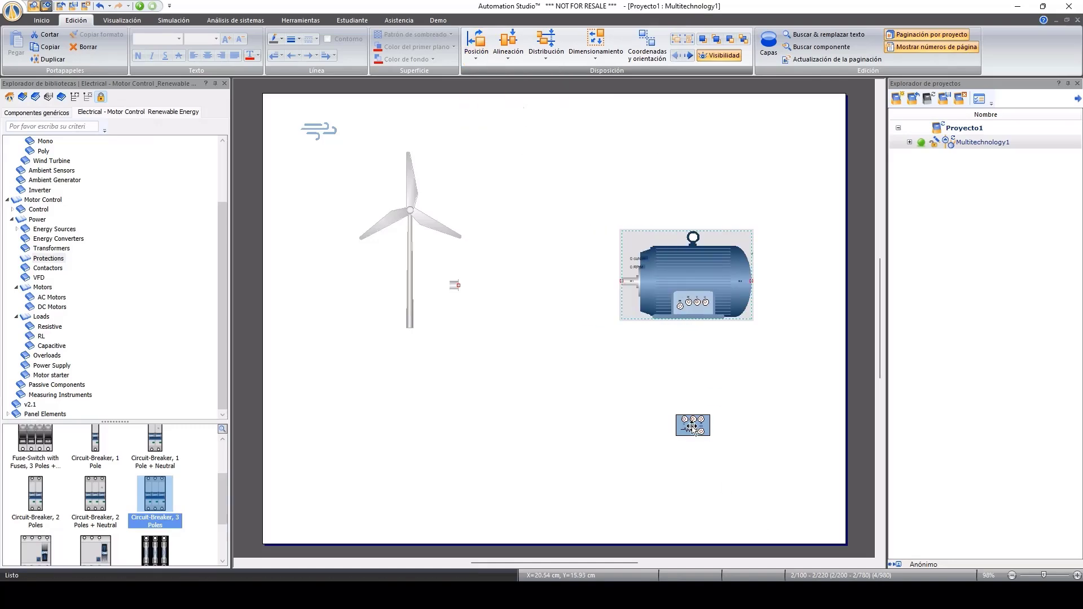
Move the resistive load lower on the sheet and shift the motor slightly to the right
{"action": "left_click_drag", "start_coordinate": [692, 424], "coordinate": [701, 495]}
{"action": "left_click_drag", "start_coordinate": [713, 286], "coordinate": [734, 285]}
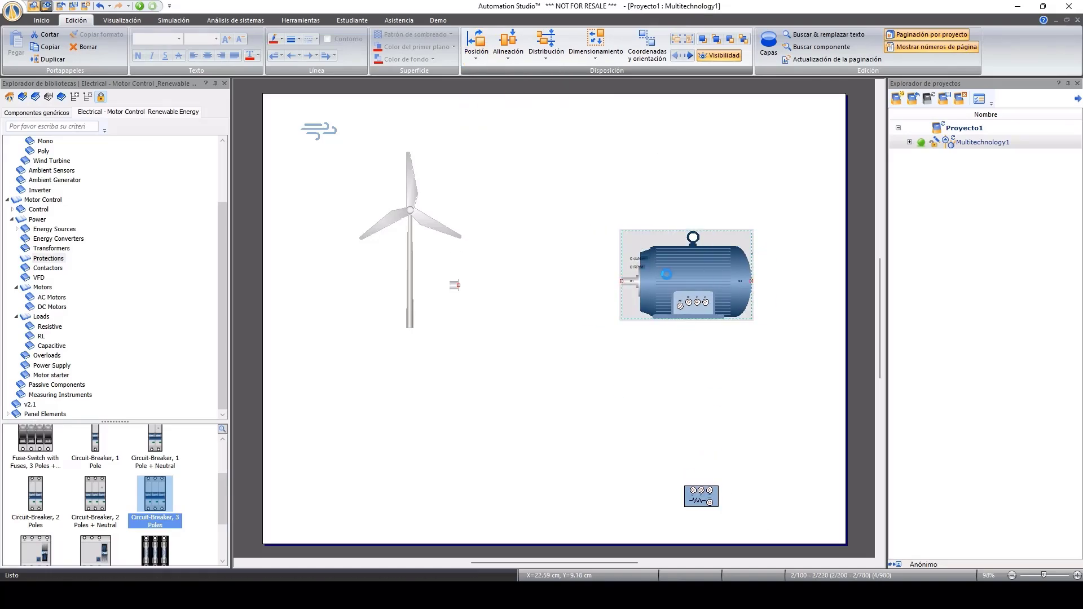
Place a Multímetro mecánico from the drive and transmission measuring instruments at the wind turbine's shaft
{"action": "scroll", "coordinate": [55, 169], "scroll_direction": "up", "scroll_amount": 3}
{"action": "left_click", "coordinate": [56, 149]}
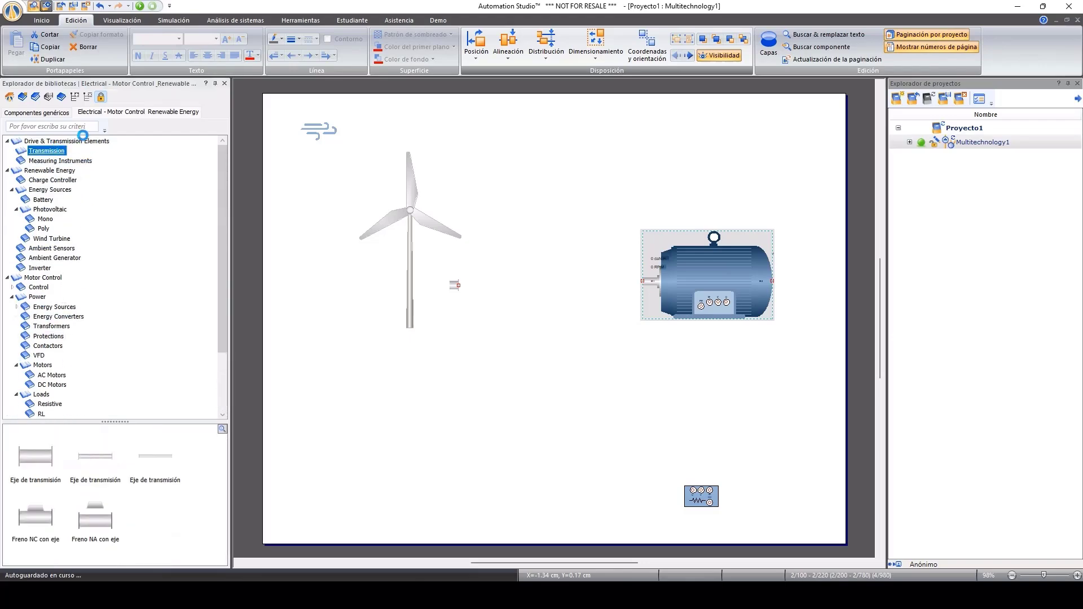
{"action": "left_click", "coordinate": [60, 161]}
{"action": "left_click_drag", "start_coordinate": [35, 457], "coordinate": [485, 285]}
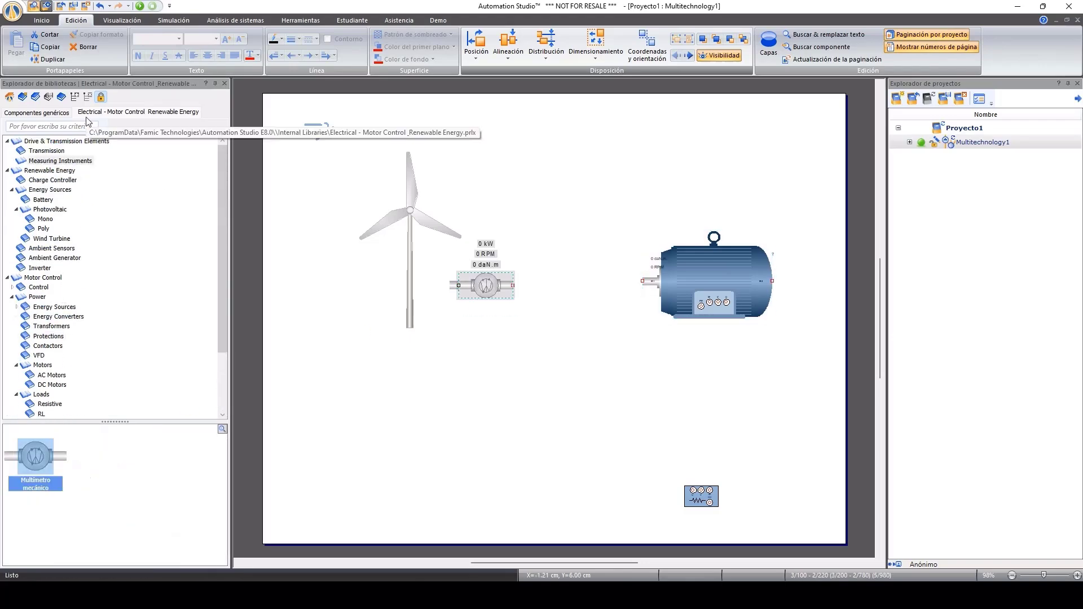
Place a Caja de engranajes from the generic Mecánica transmission components to the right of the mechanical multimeter
{"action": "left_click", "coordinate": [37, 112]}
{"action": "left_click", "coordinate": [37, 179]}
{"action": "left_click", "coordinate": [8, 180]}
{"action": "left_click", "coordinate": [45, 199]}
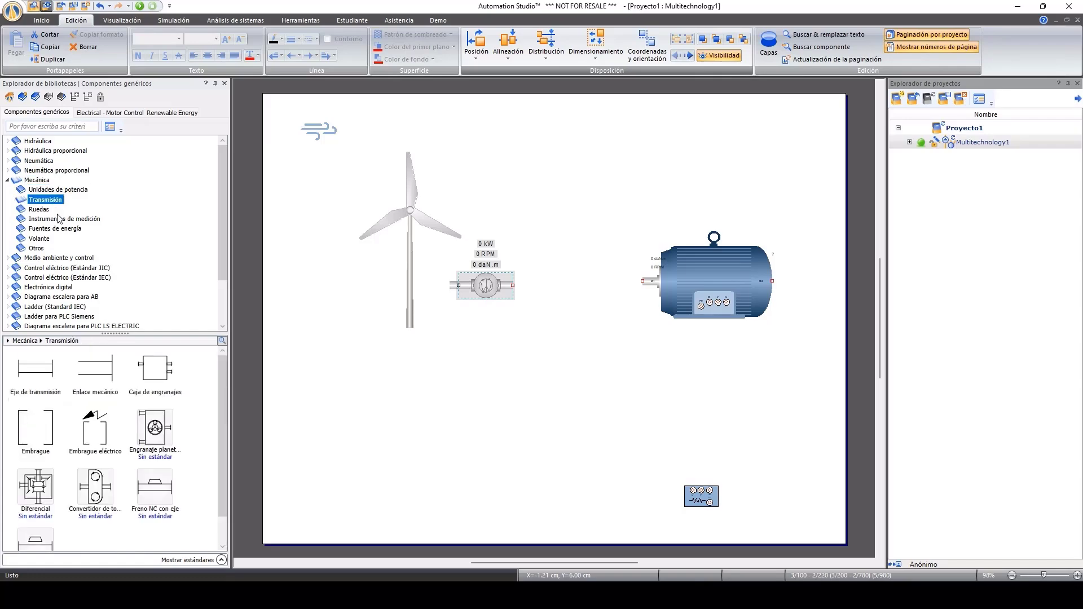
{"action": "left_click_drag", "start_coordinate": [155, 369], "coordinate": [564, 276]}
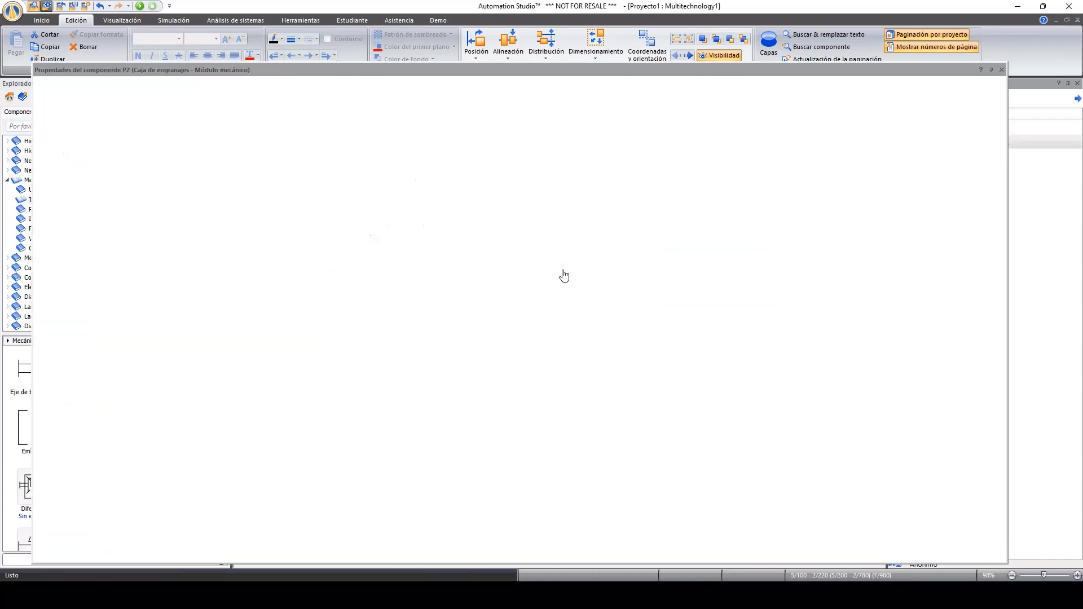
Set the gearbox's maximum number of shaft connections to 2 and the L1R1 direction to +, and close its properties
{"action": "left_click", "coordinate": [278, 369]}
{"action": "left_click", "coordinate": [270, 377]}
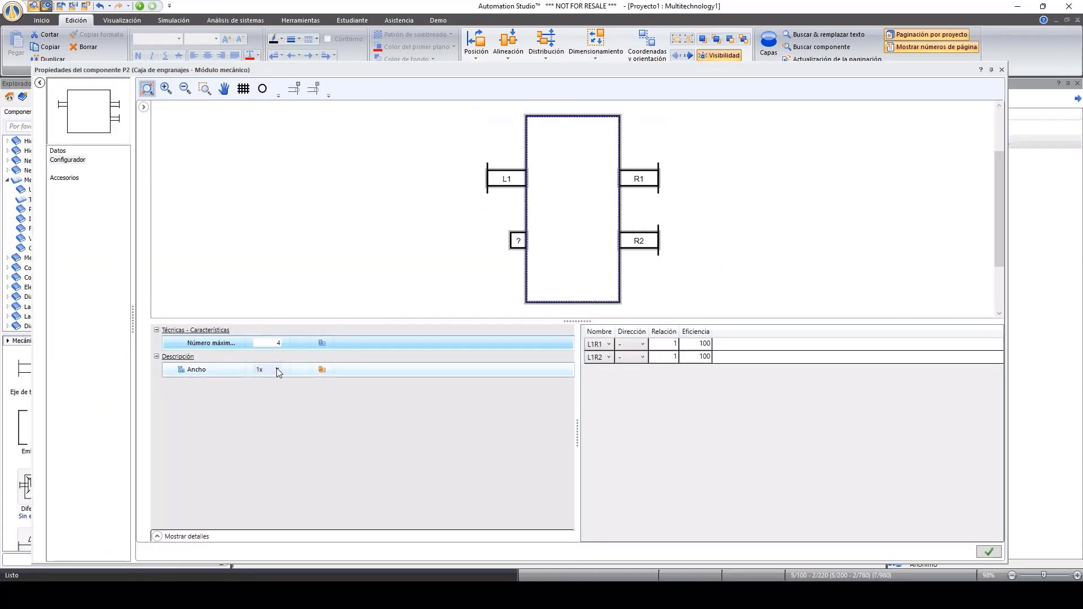
{"action": "double_click", "coordinate": [280, 343]}
{"action": "type", "text": "2"}
{"action": "key", "text": "Return"}
{"action": "left_click", "coordinate": [641, 344]}
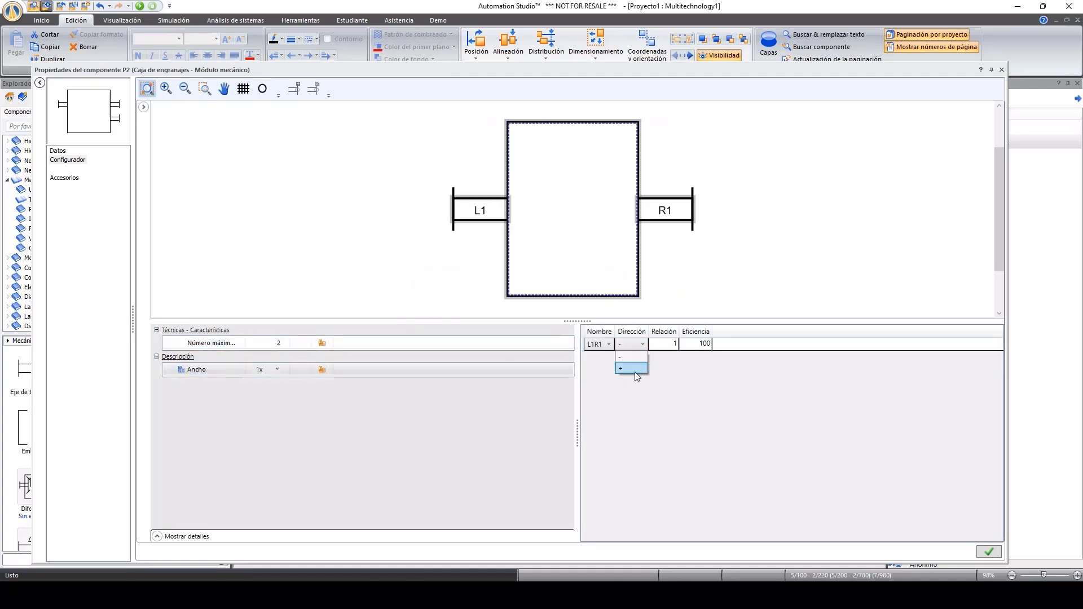
{"action": "left_click", "coordinate": [1002, 70]}
{"action": "left_click", "coordinate": [587, 374]}
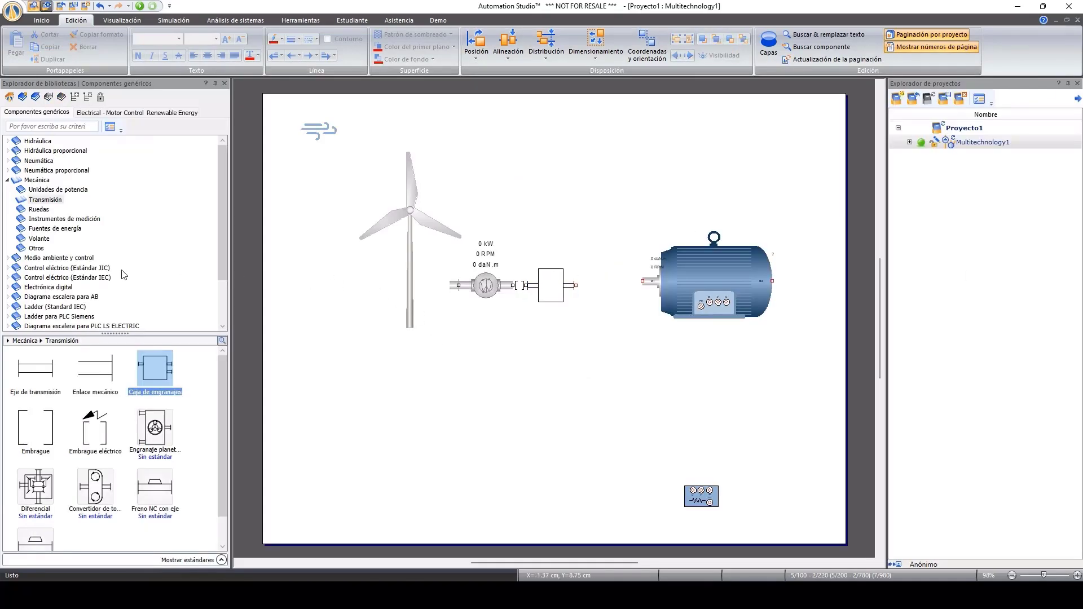
Attach a Freno NA con eje from the electrical library to the gearbox's output and move the motor so its shaft connects to it
{"action": "left_click", "coordinate": [95, 112]}
{"action": "left_click", "coordinate": [47, 151]}
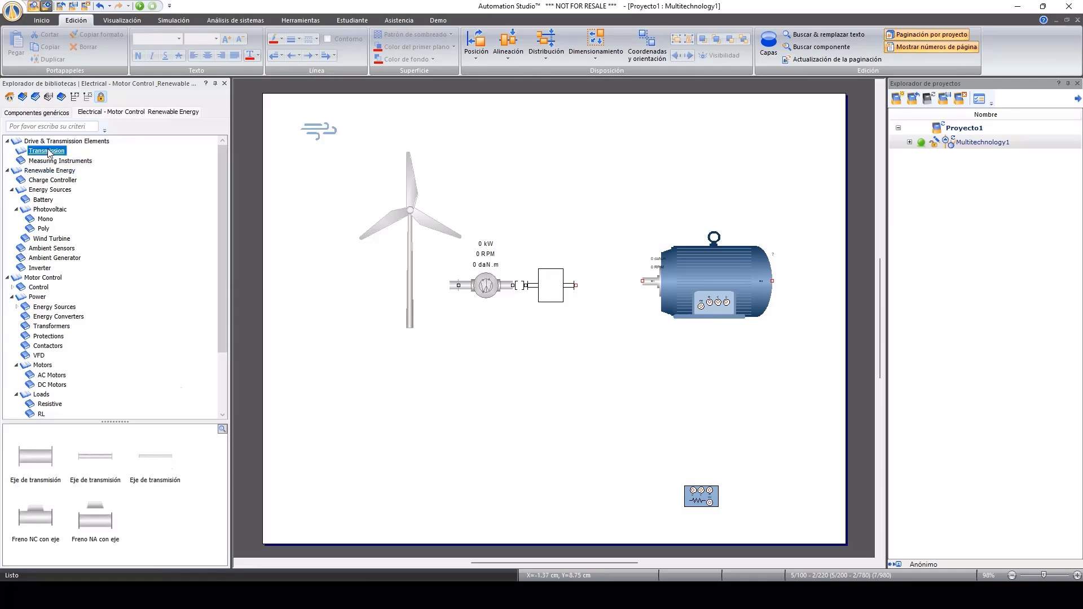
{"action": "left_click_drag", "start_coordinate": [98, 530], "coordinate": [586, 283]}
{"action": "left_click", "coordinate": [677, 286]}
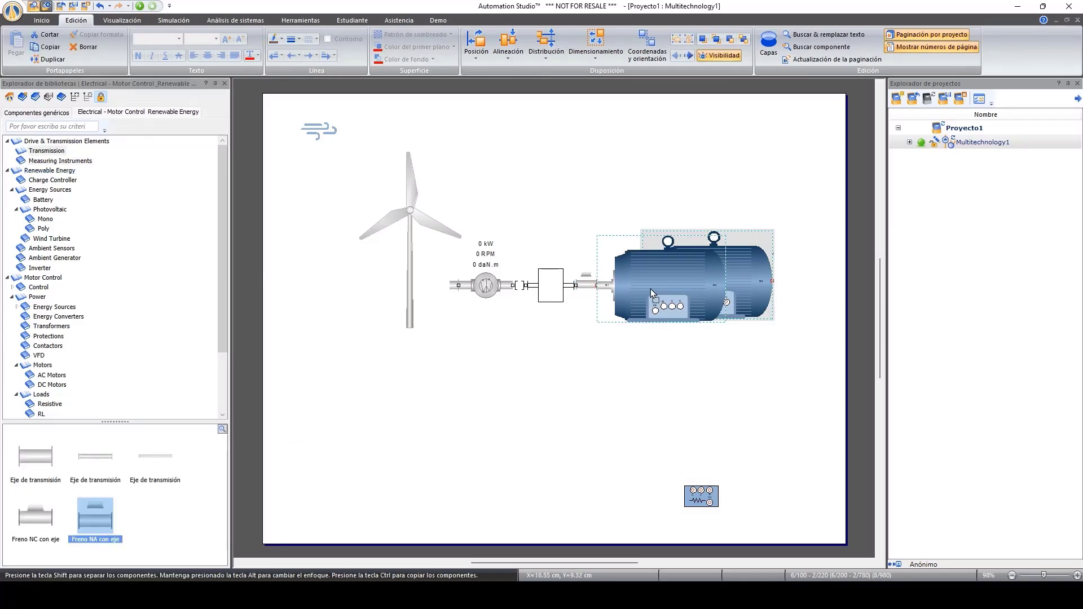
{"action": "left_click_drag", "start_coordinate": [644, 294], "coordinate": [598, 299]}
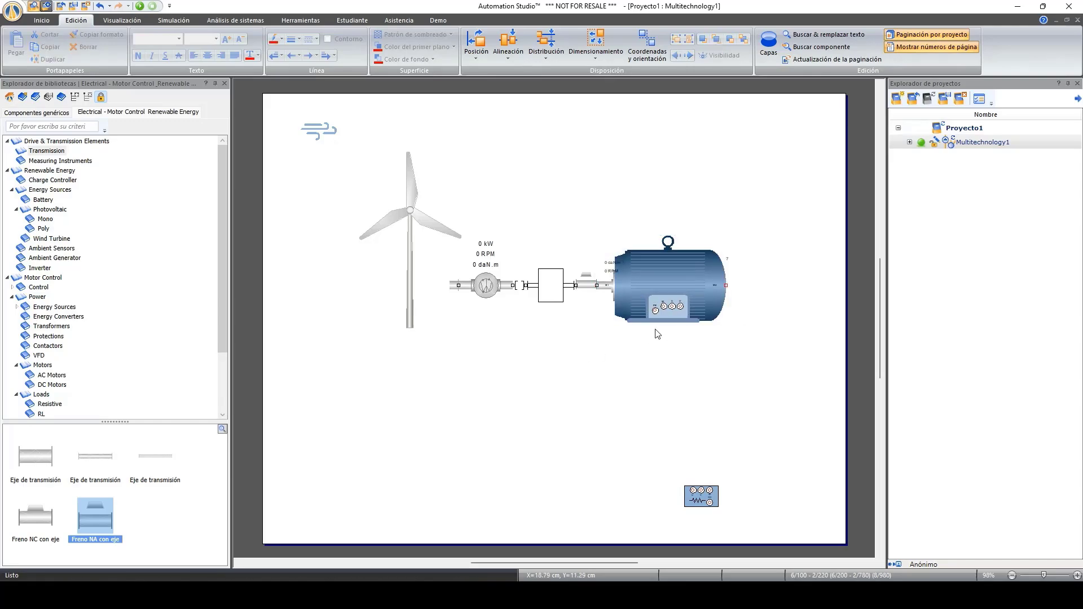
Place a Circuit-Breaker, 3 Poles from the protections library between the motor and the resistive load
{"action": "scroll", "coordinate": [48, 341], "scroll_direction": "down", "scroll_amount": 3}
{"action": "left_click", "coordinate": [59, 395]}
{"action": "left_click", "coordinate": [55, 385]}
{"action": "left_click", "coordinate": [48, 356]}
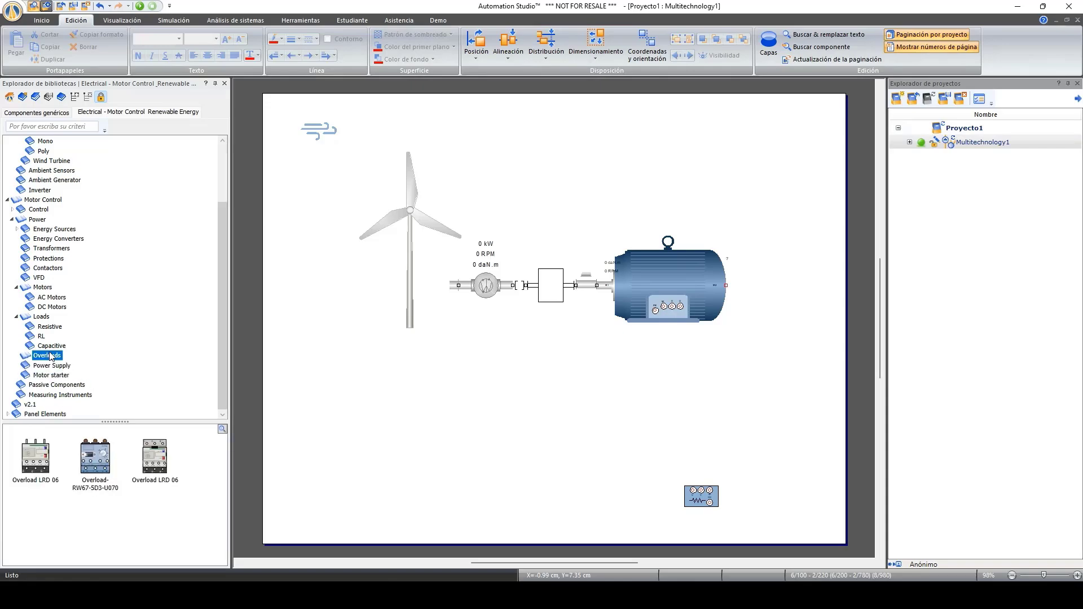
{"action": "left_click", "coordinate": [48, 346]}
{"action": "left_click", "coordinate": [48, 259]}
{"action": "left_click_drag", "start_coordinate": [155, 493], "coordinate": [649, 356]}
{"action": "left_click", "coordinate": [785, 375]}
Wire the motor's three phase terminals to the circuit breaker and the breaker's outputs to the resistive load
{"action": "left_click_drag", "start_coordinate": [664, 306], "coordinate": [676, 359]}
{"action": "left_click_drag", "start_coordinate": [680, 307], "coordinate": [694, 357]}
{"action": "mouse_move", "coordinate": [693, 490]}
{"action": "left_mouse_down"}
{"action": "mouse_move", "coordinate": [659, 436]}
{"action": "mouse_move", "coordinate": [700, 490]}
{"action": "left_mouse_up"}
{"action": "left_click_drag", "start_coordinate": [693, 435], "coordinate": [709, 490]}
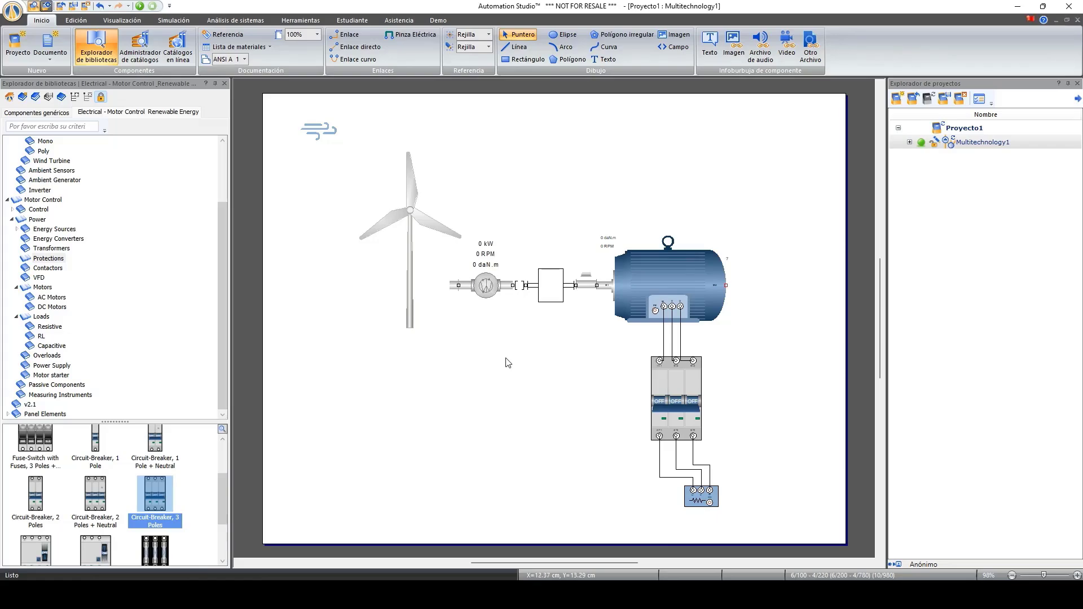
Add a two-node dynamic instrument measuring Voltaje eficaz in V between two motor terminals, and a current instrument on a motor wire
{"action": "left_click", "coordinate": [173, 19]}
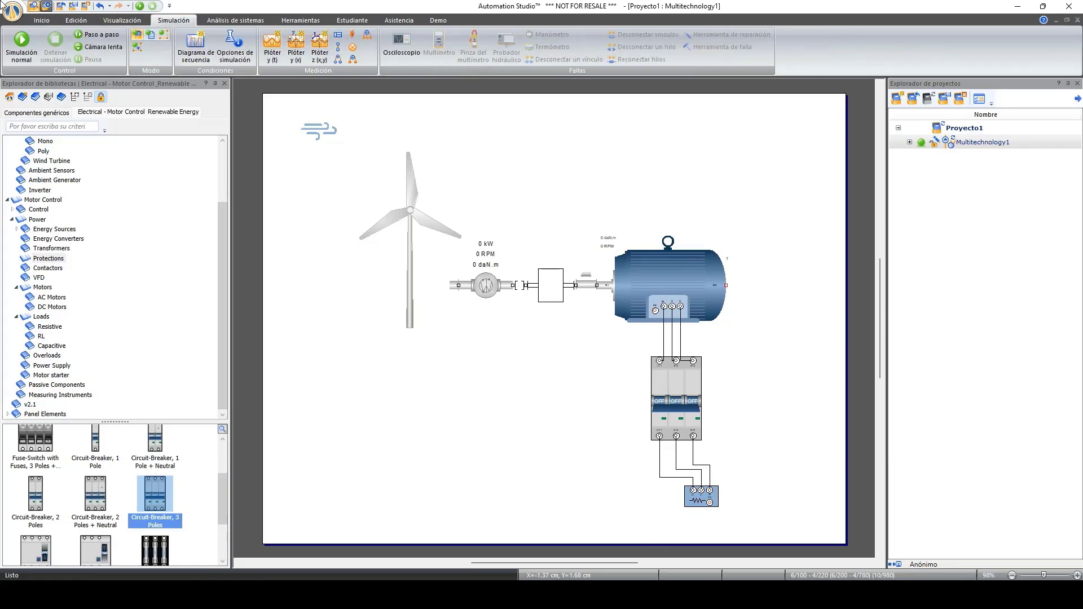
{"action": "left_click", "coordinate": [21, 47]}
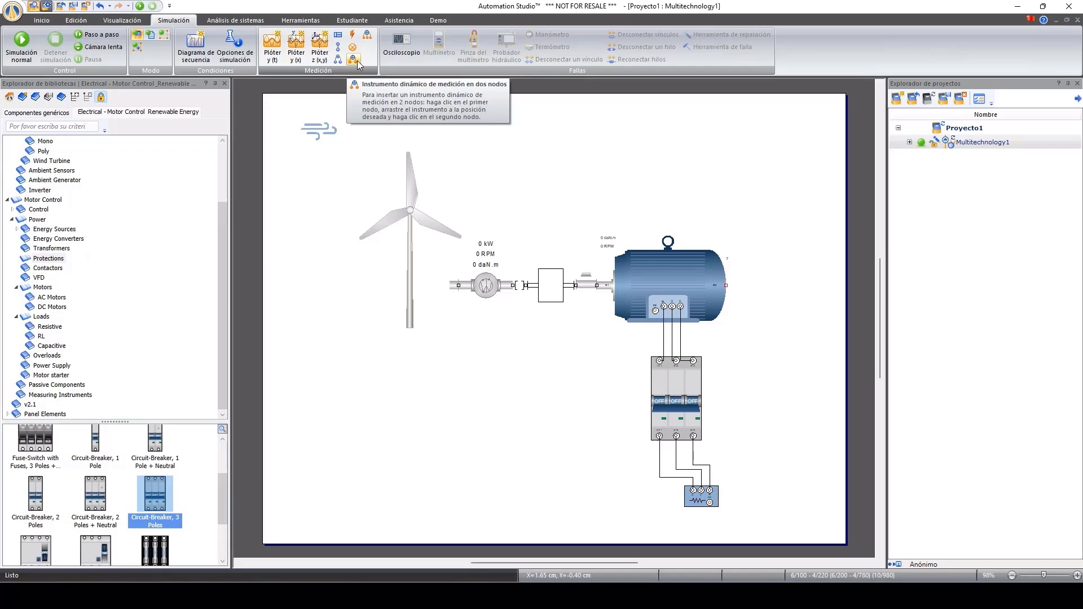
{"action": "left_click", "coordinate": [356, 60]}
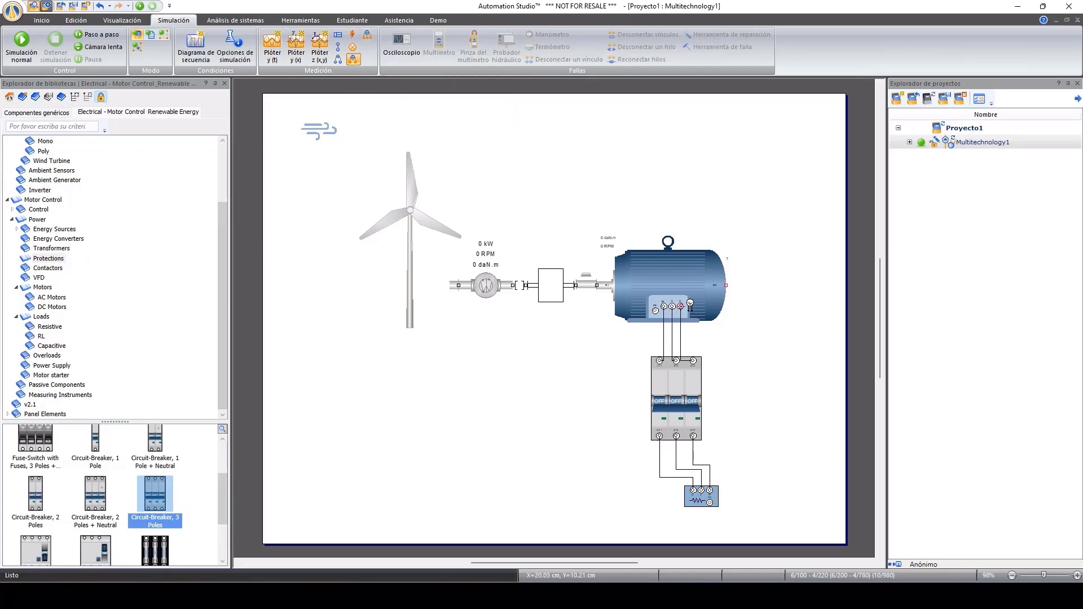
{"action": "left_click", "coordinate": [689, 305]}
{"action": "left_click", "coordinate": [732, 230]}
{"action": "left_click", "coordinate": [680, 305]}
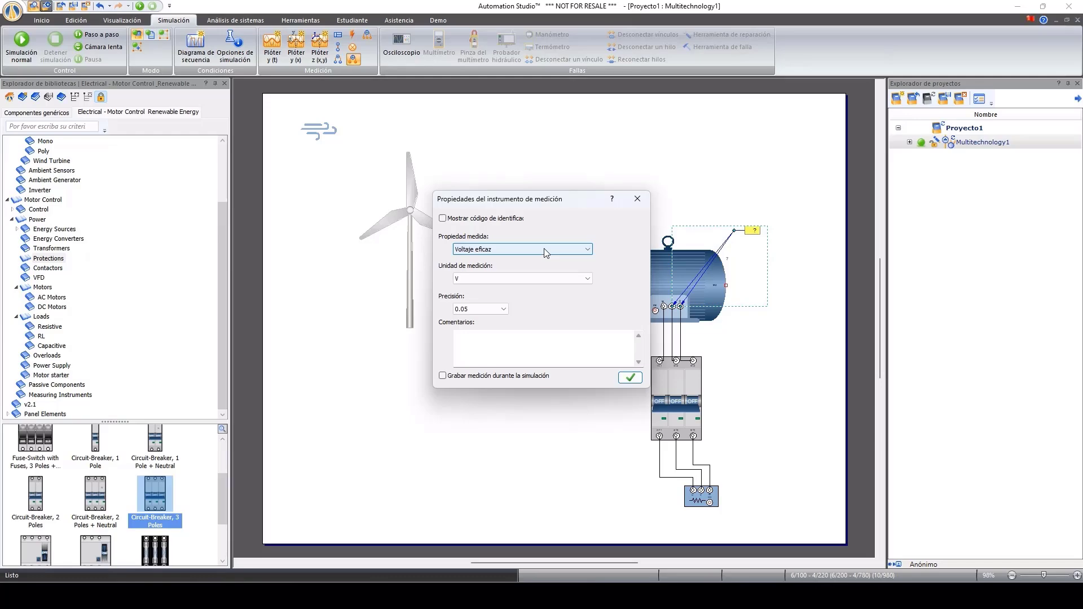
{"action": "left_click", "coordinate": [630, 377]}
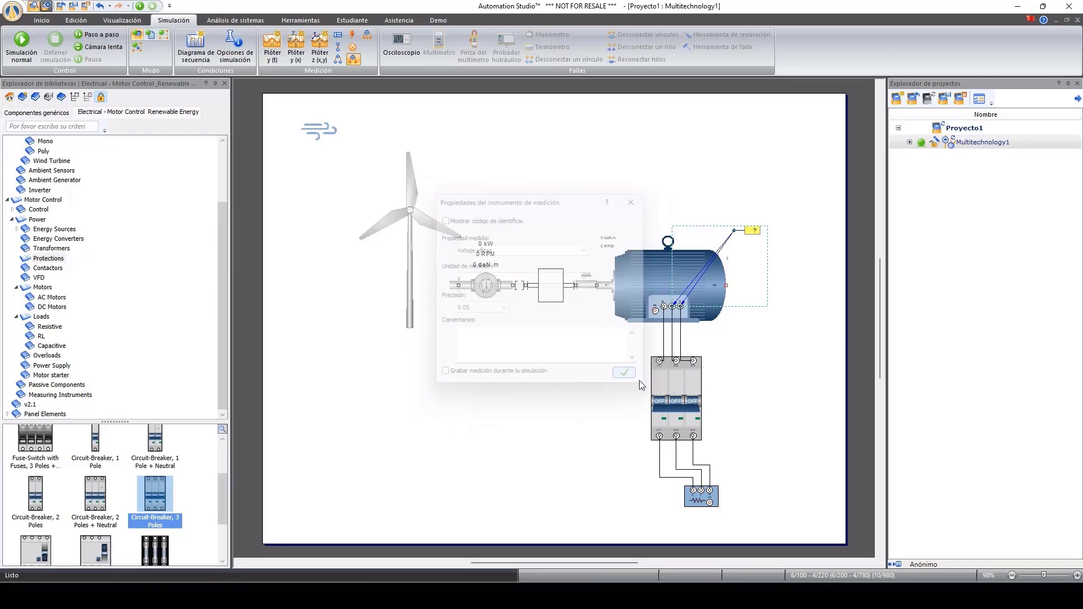
{"action": "left_click", "coordinate": [353, 48]}
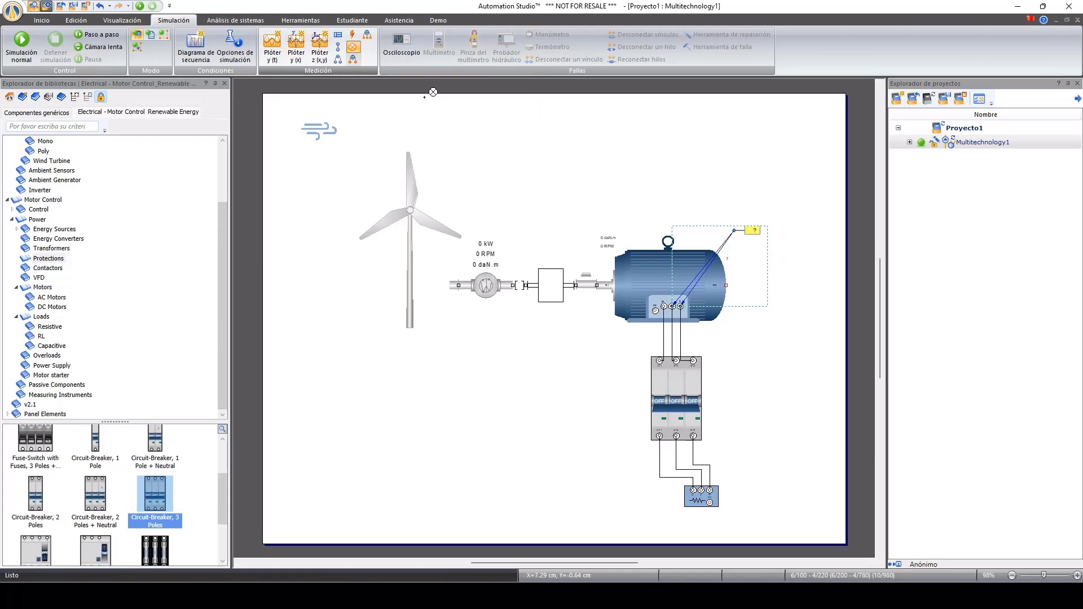
{"action": "left_click_drag", "start_coordinate": [680, 329], "coordinate": [774, 326]}
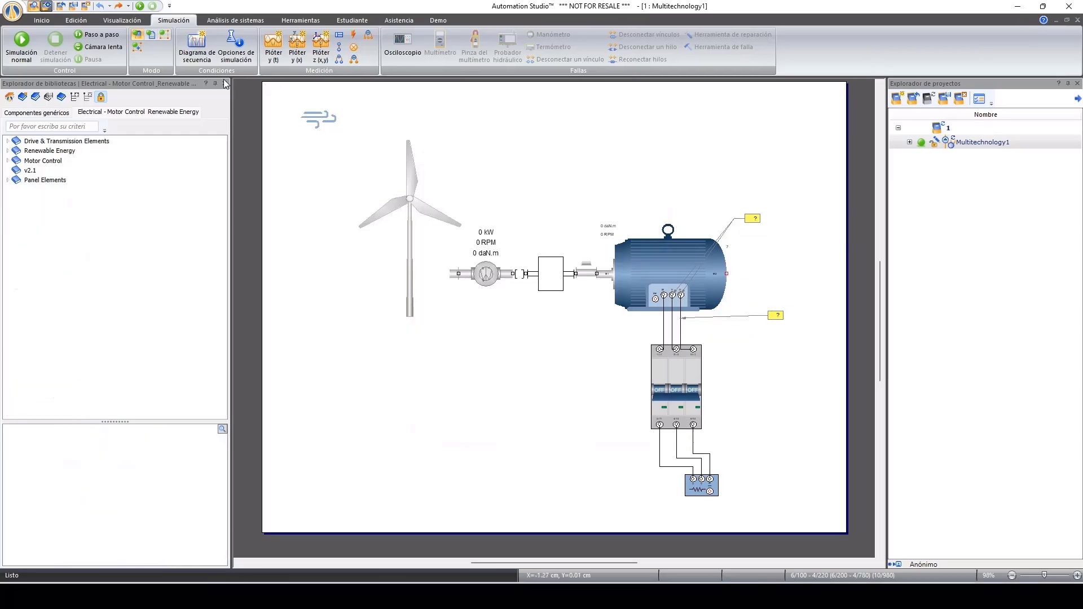
Run the normal simulation and operate the three-pole circuit breaker
{"action": "left_click", "coordinate": [21, 45]}
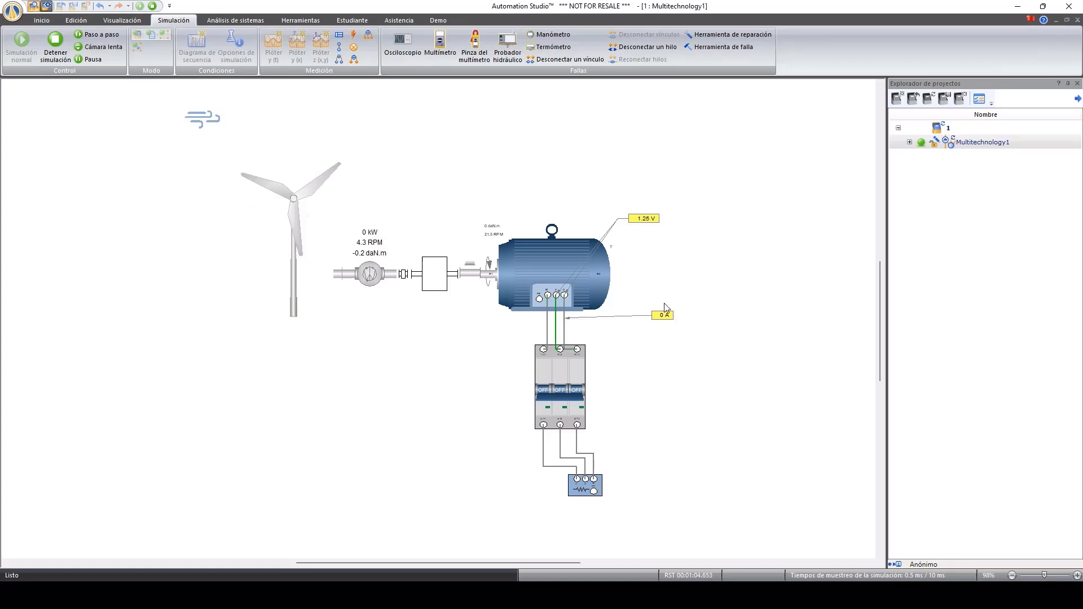
{"action": "left_click", "coordinate": [575, 400]}
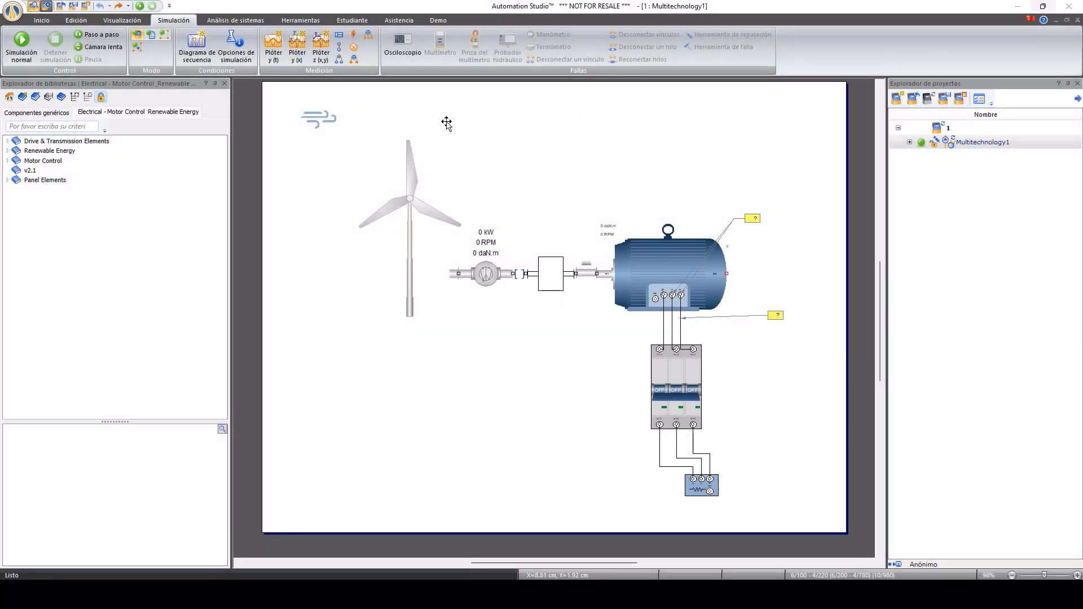
Create a y (t) plotter with the voltage instrument, the current instrument and the mechanical multimeter's Velocidad angular
{"action": "double_click", "coordinate": [276, 59]}
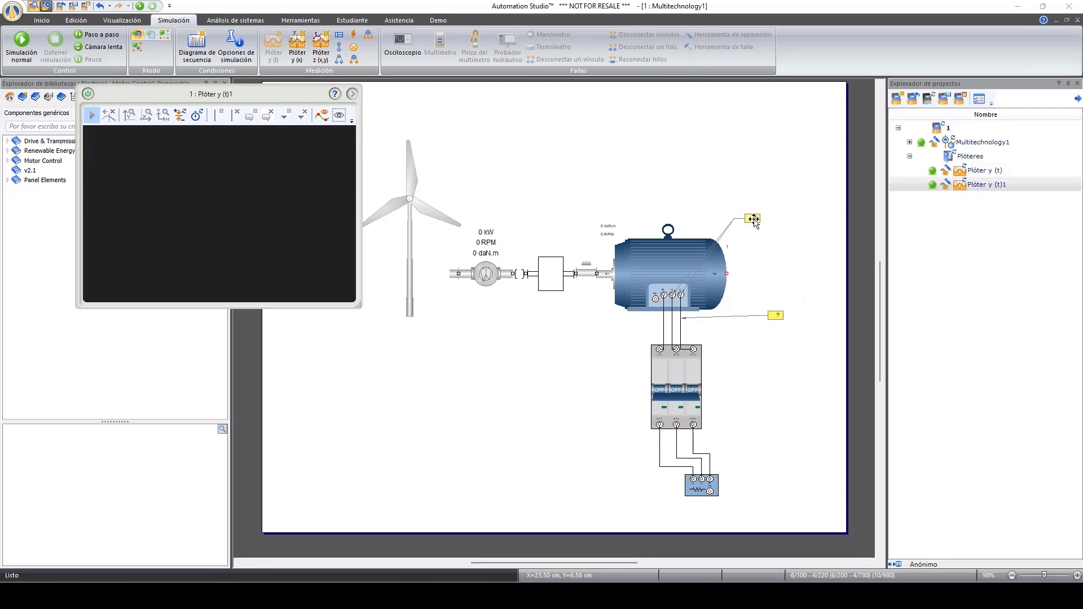
{"action": "left_click_drag", "start_coordinate": [753, 219], "coordinate": [268, 193]}
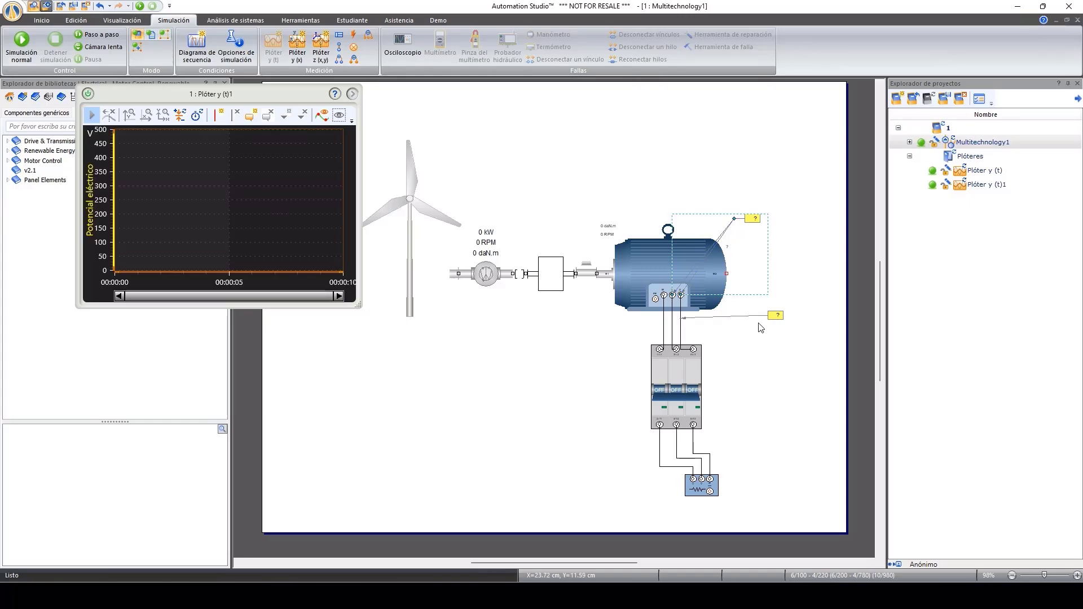
{"action": "left_click_drag", "start_coordinate": [770, 314], "coordinate": [221, 168]}
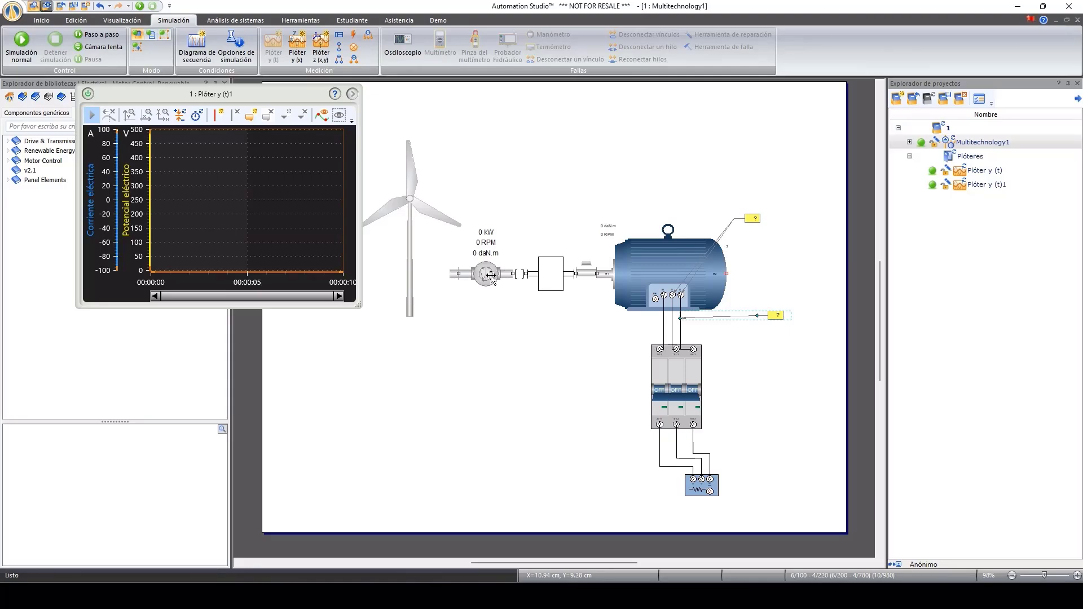
{"action": "left_click_drag", "start_coordinate": [491, 275], "coordinate": [226, 197]}
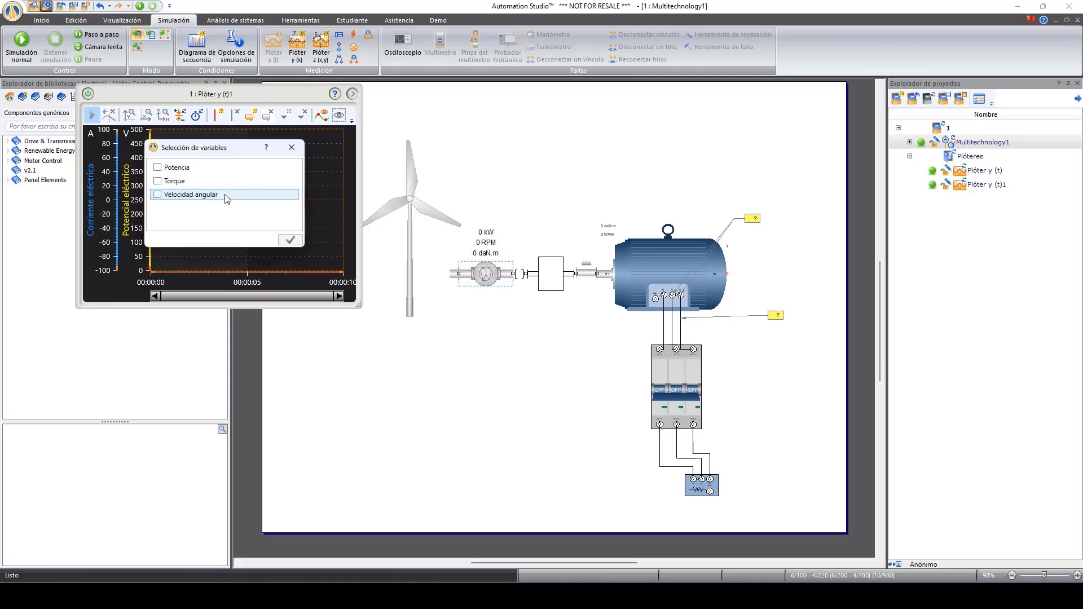
{"action": "left_click", "coordinate": [225, 196]}
{"action": "left_click", "coordinate": [290, 240]}
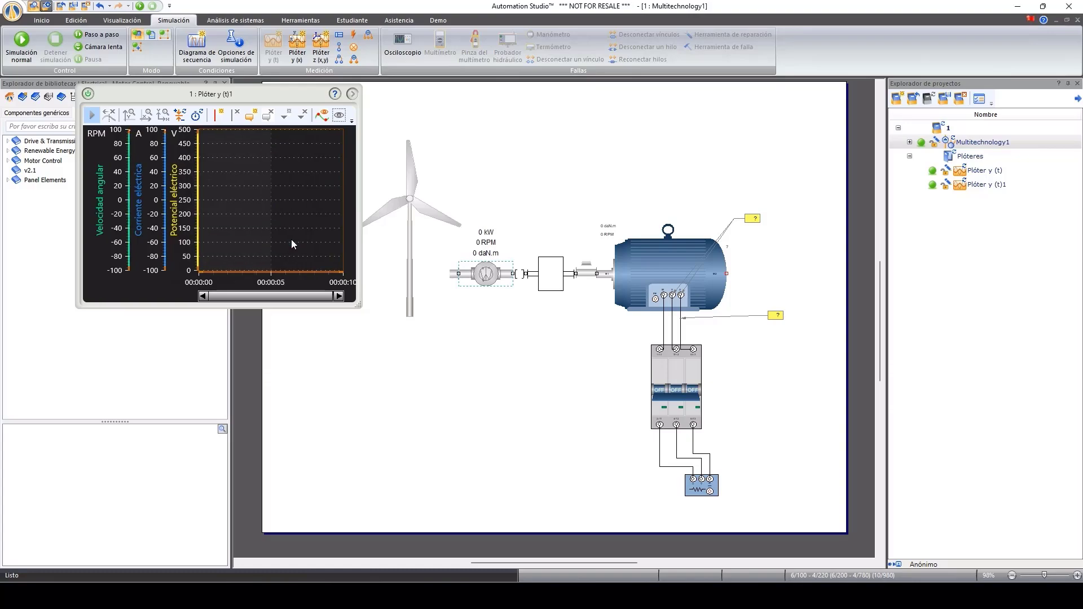
Enlarge the plotter window and move it lower, clear of the turbine's blades
{"action": "left_click_drag", "start_coordinate": [288, 100], "coordinate": [234, 206]}
{"action": "left_click_drag", "start_coordinate": [307, 417], "coordinate": [482, 464]}
{"action": "left_click_drag", "start_coordinate": [271, 201], "coordinate": [283, 255]}
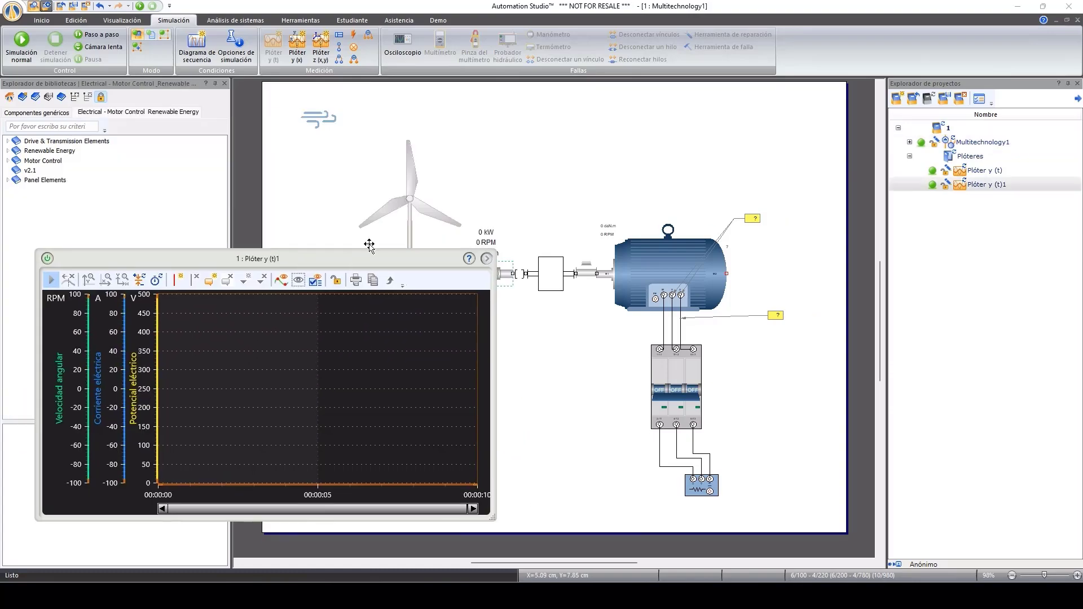
Run the normal simulation and rescale both plotter axes to follow the turbine's speed curve
{"action": "left_click", "coordinate": [17, 51]}
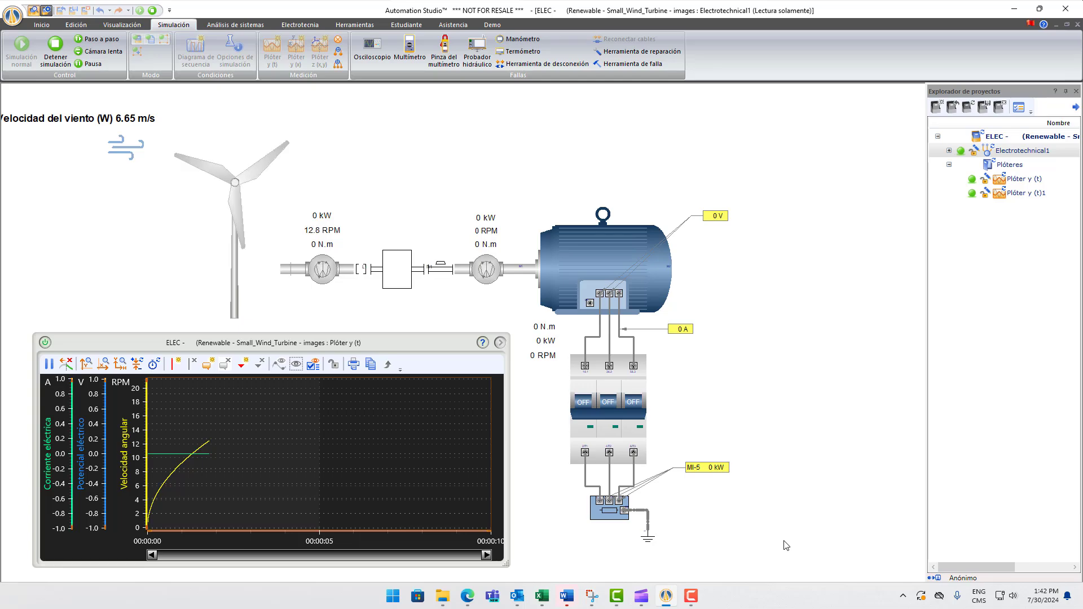
{"action": "left_click", "coordinate": [121, 364]}
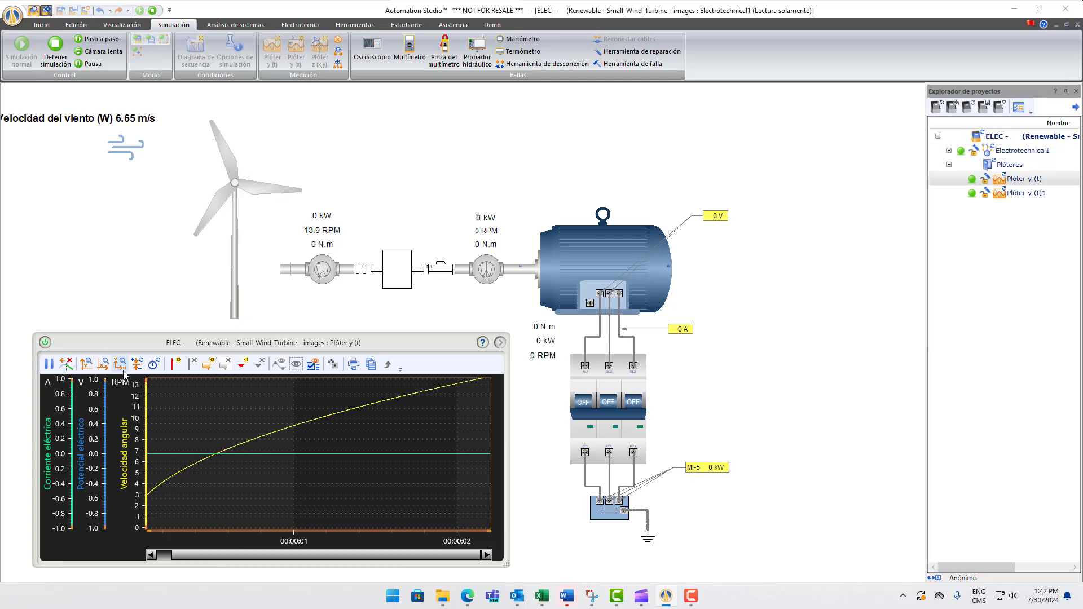
{"action": "left_click", "coordinate": [123, 367]}
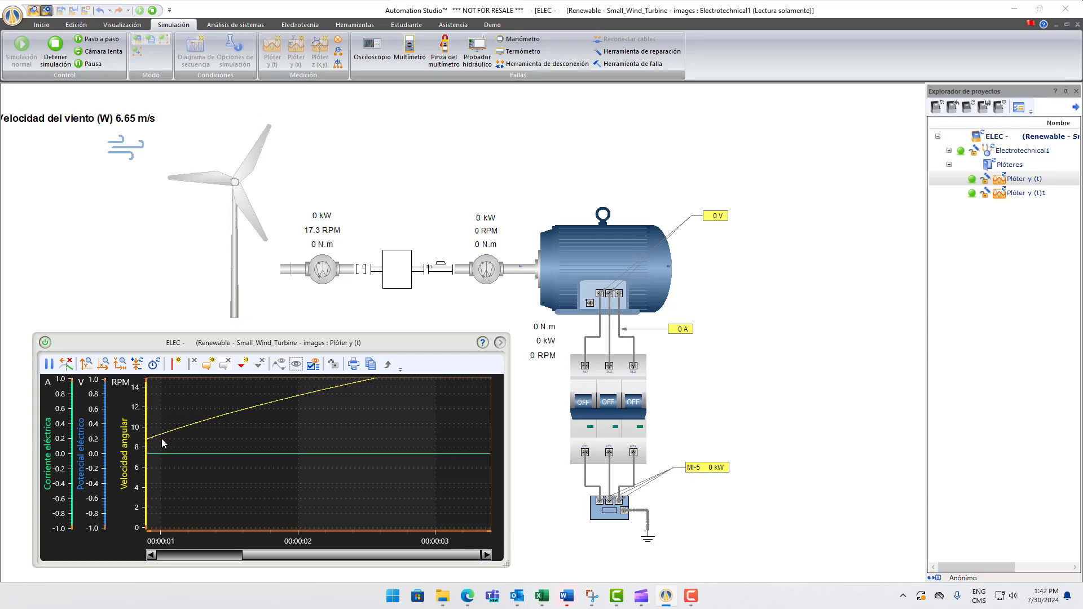
{"action": "left_click", "coordinate": [118, 366]}
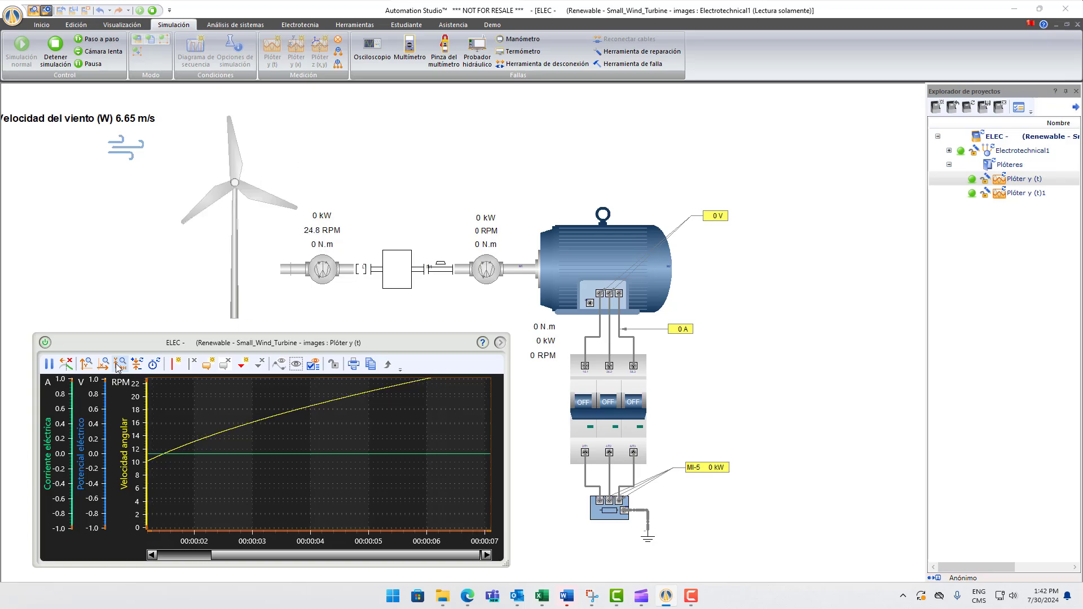
Engage the clutch between the turbine's multimeter and the gearbox, and rescale the plotter to the new curves
{"action": "left_click", "coordinate": [361, 273]}
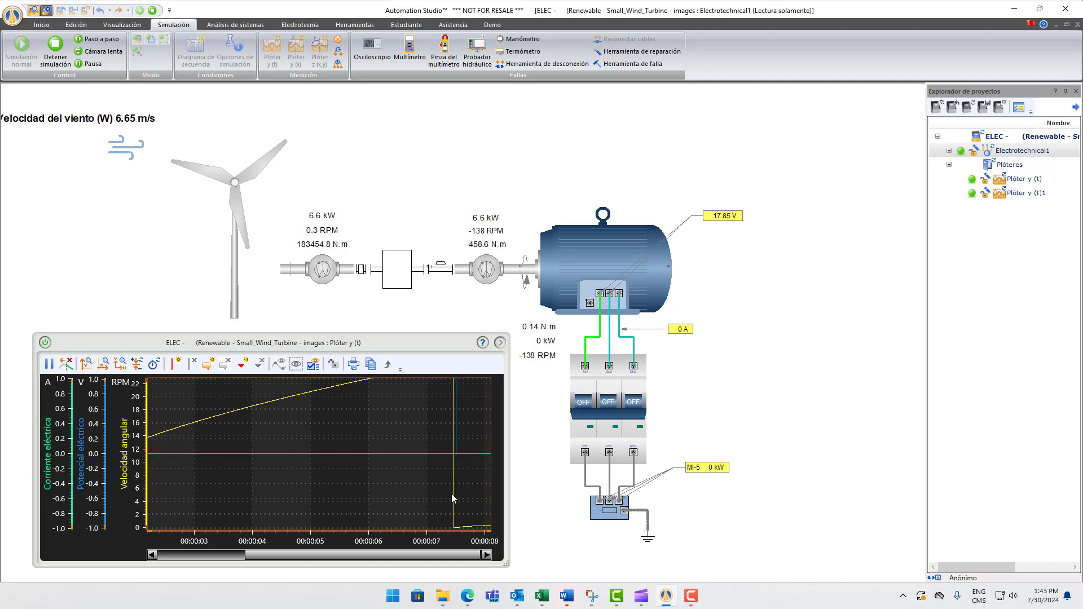
{"action": "left_click", "coordinate": [119, 365]}
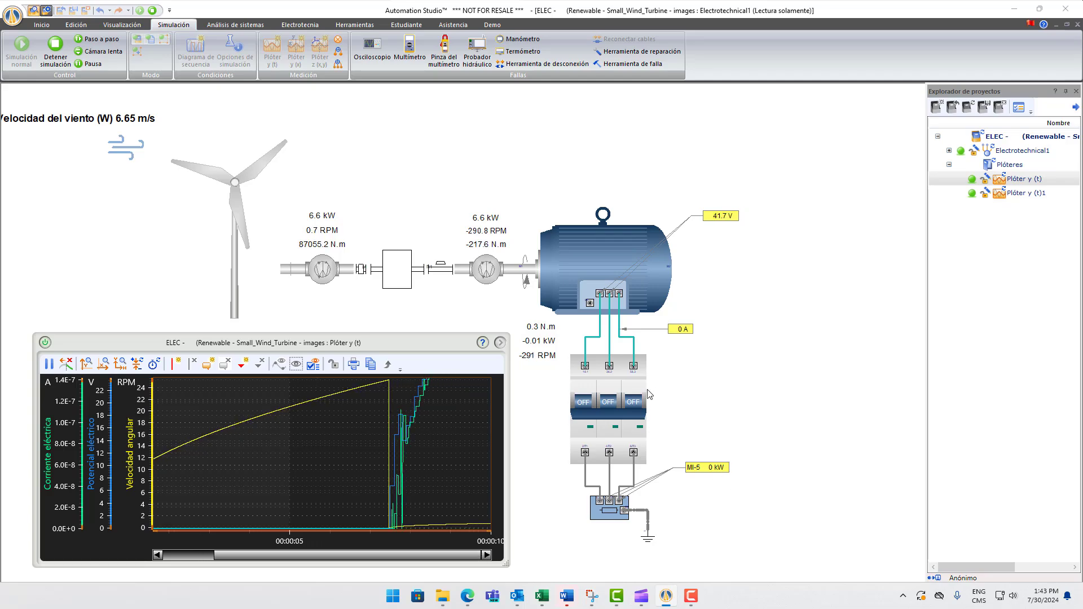
Switch on the three-pole circuit breaker to feed the load and fit the plotter to the whole simulation time
{"action": "left_click", "coordinate": [620, 416]}
{"action": "left_click", "coordinate": [621, 416]}
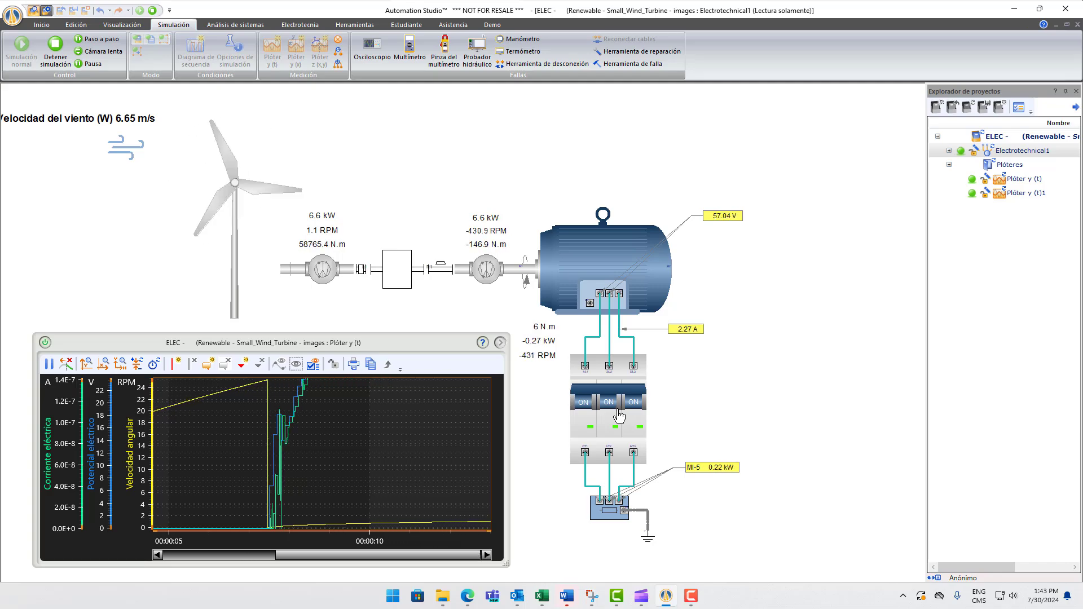
{"action": "left_click", "coordinate": [118, 367]}
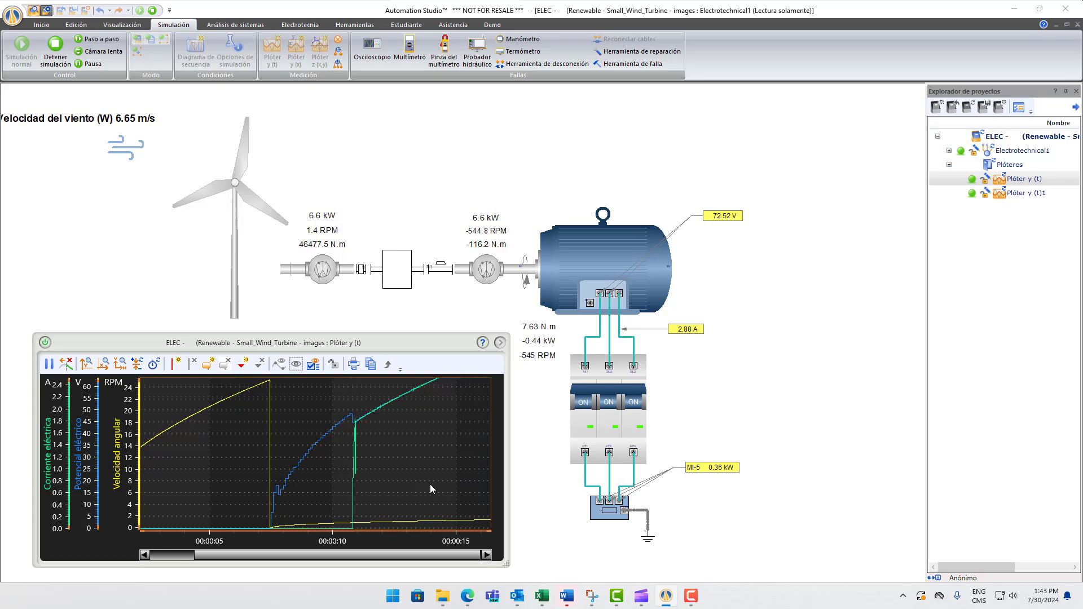
{"action": "left_click", "coordinate": [103, 365]}
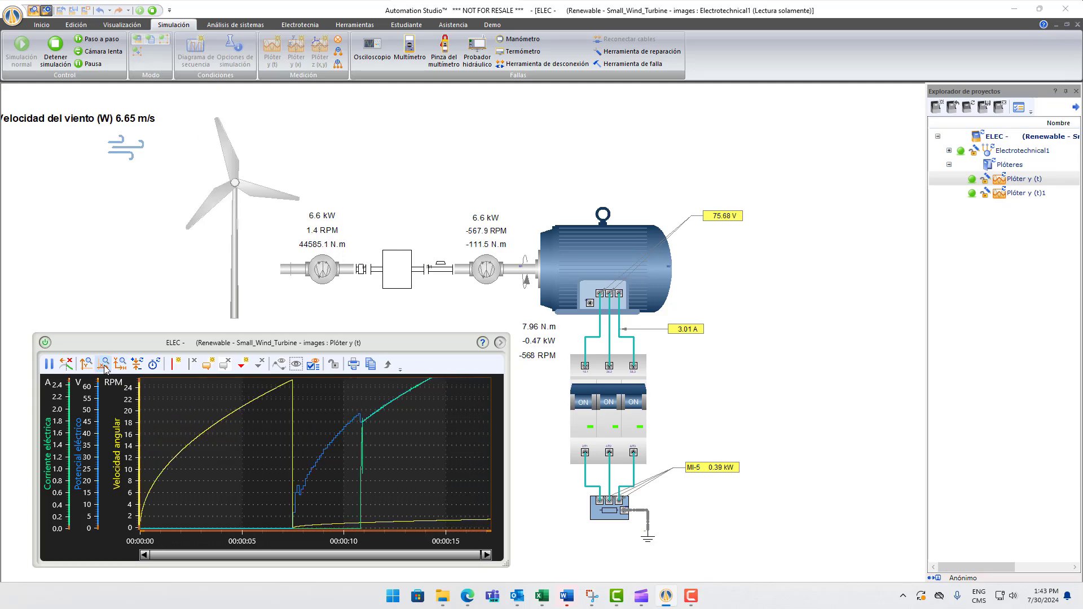